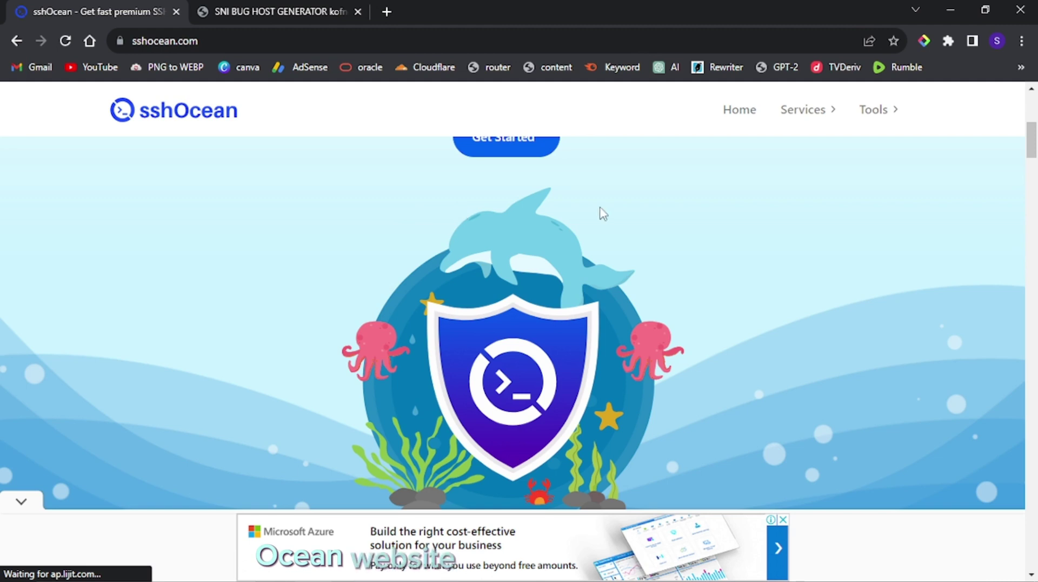
- Choose V2ray VLess under V2RAY from the sshOcean Services menu
click(835, 117)
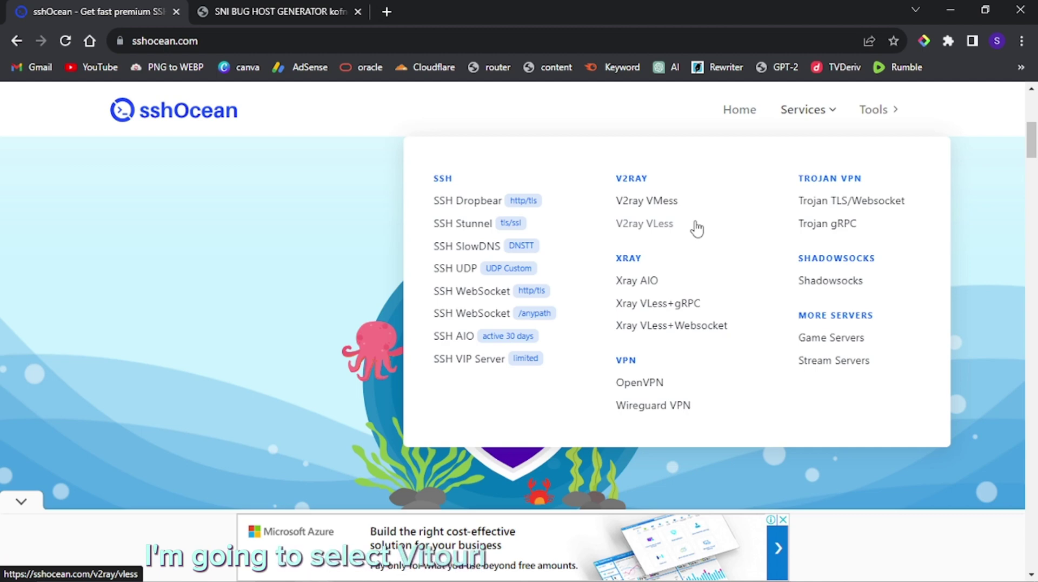
click(667, 224)
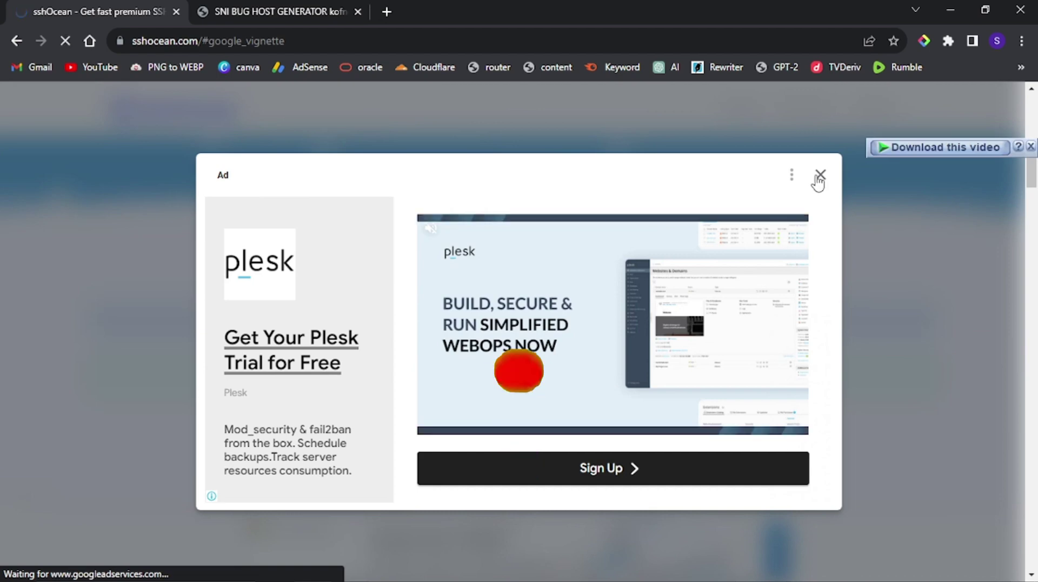
- Close the advertisement and select the United States location from the country cards
click(818, 182)
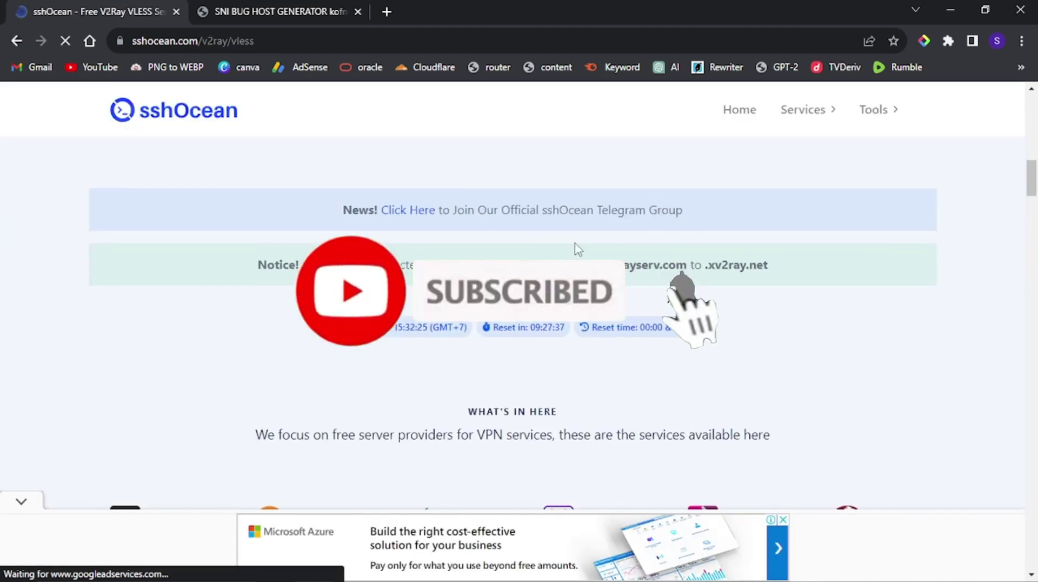
scroll(601, 243, down, 5)
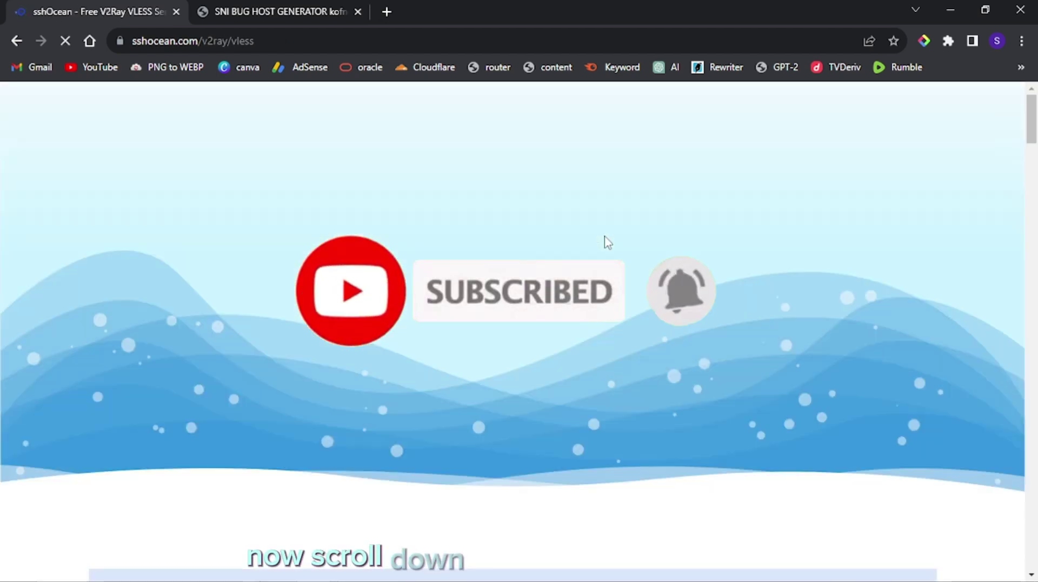
scroll(608, 242, down, 5)
scroll(608, 243, down, 5)
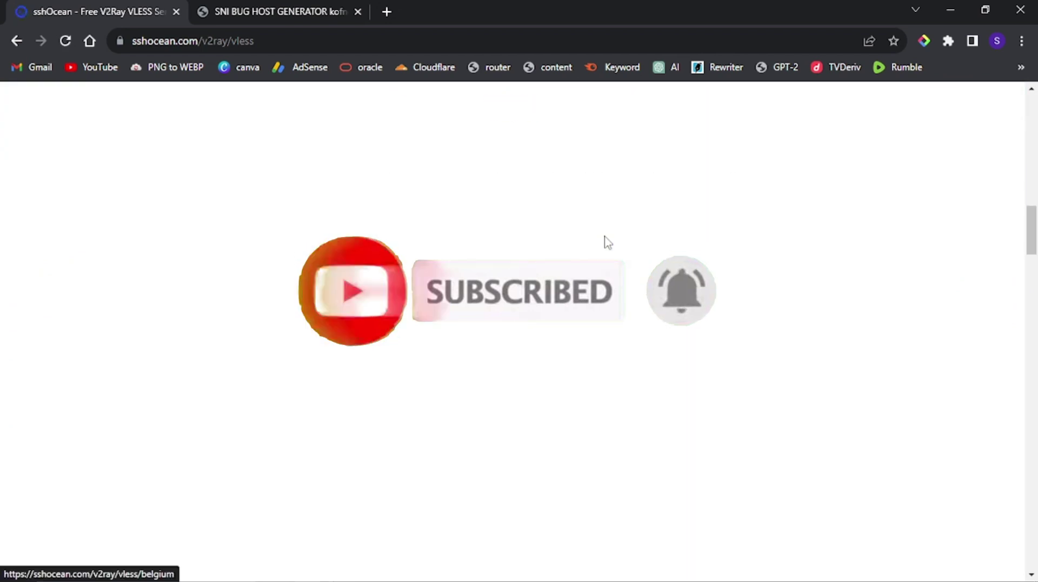
scroll(608, 243, down, 5)
scroll(610, 242, up, 5)
scroll(610, 241, up, 8)
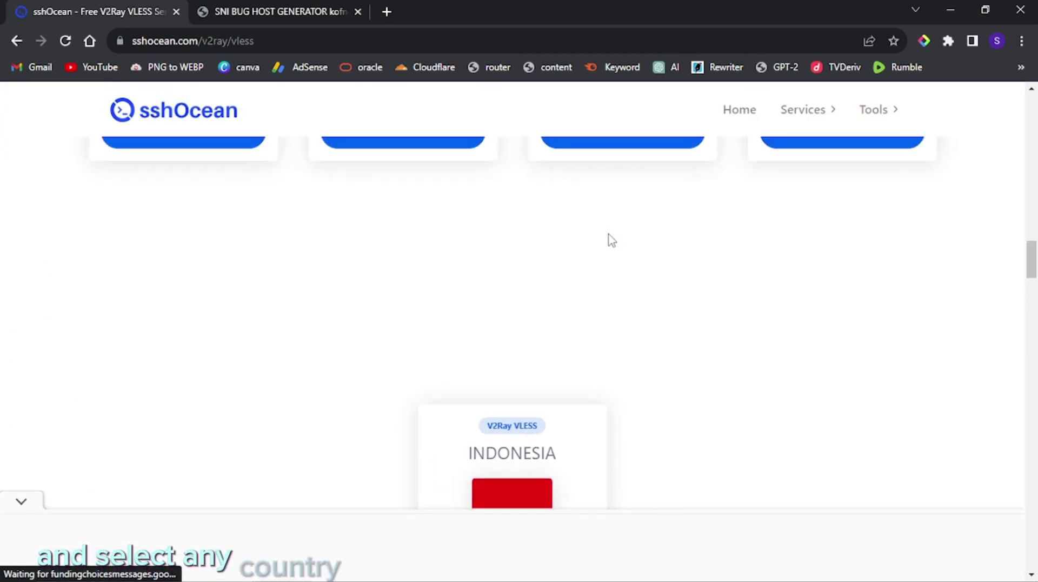
scroll(610, 240, up, 4)
scroll(612, 241, down, 15)
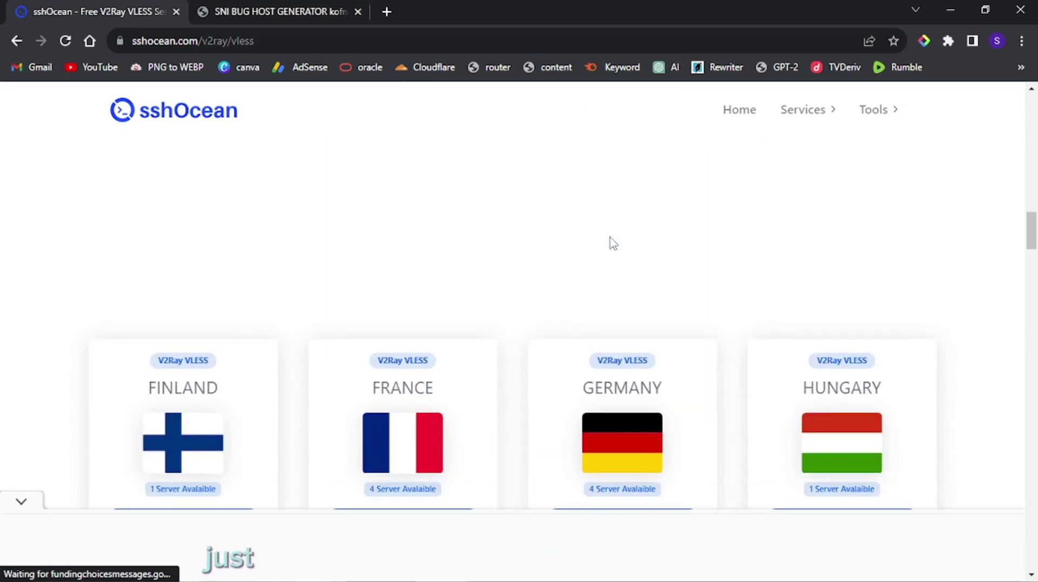
scroll(728, 238, down, 15)
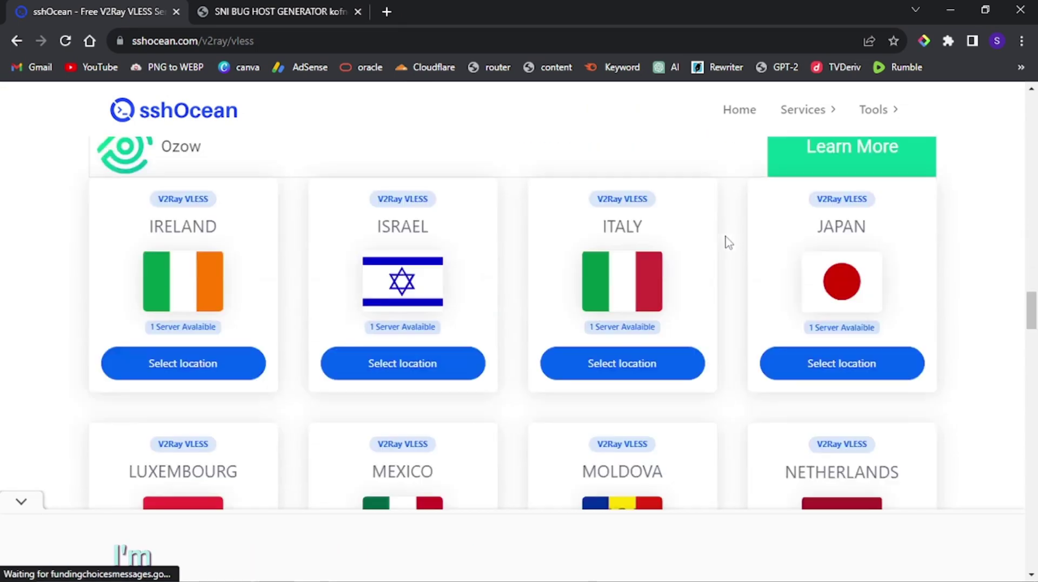
scroll(887, 278, down, 12)
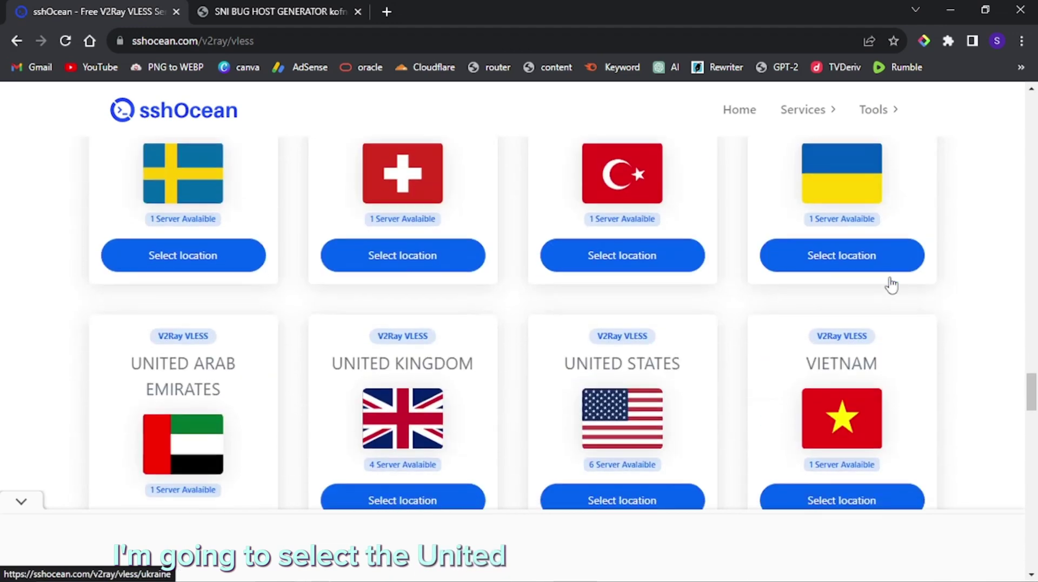
scroll(677, 287, up, 3)
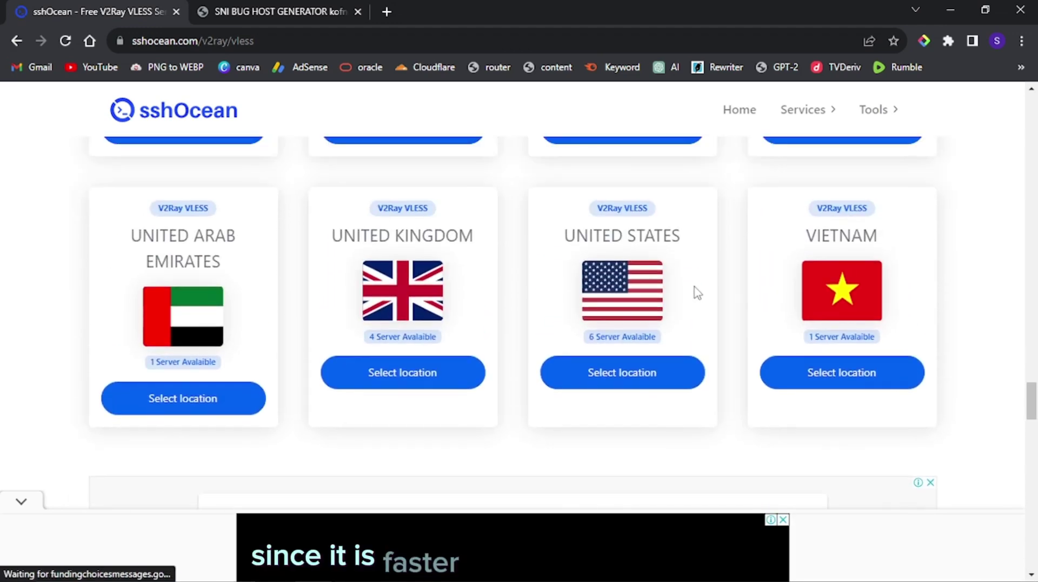
click(686, 385)
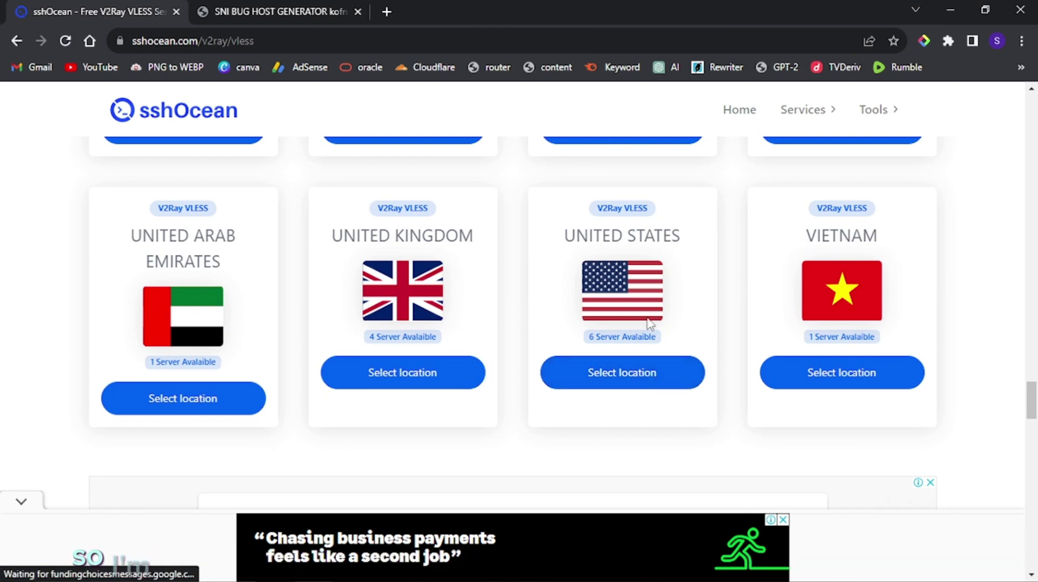
- Open the United States location page and scroll through its server cards
click(636, 388)
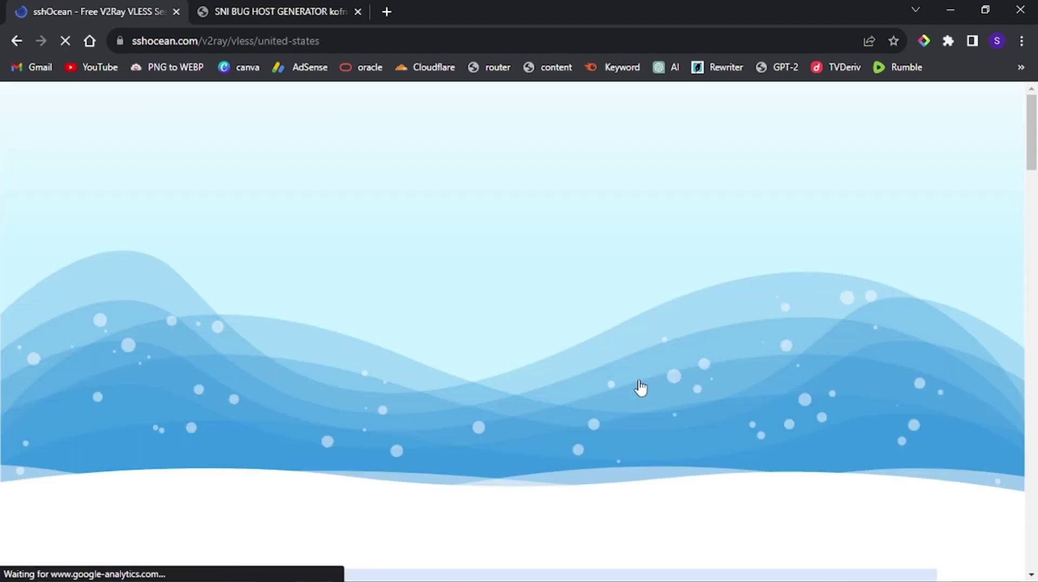
scroll(721, 215, down, 3)
scroll(725, 218, down, 5)
scroll(714, 233, up, 2)
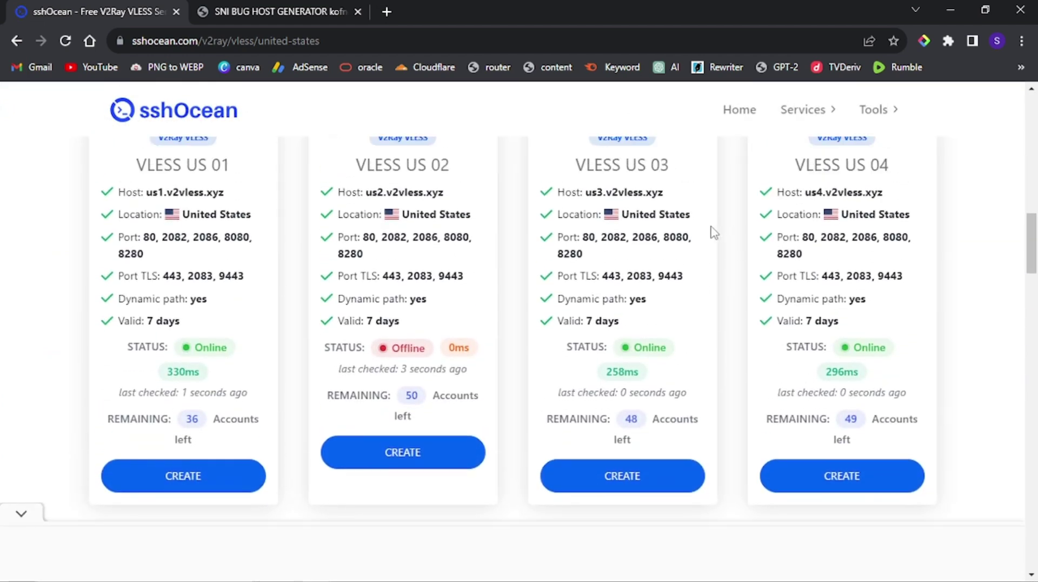
scroll(710, 237, up, 1)
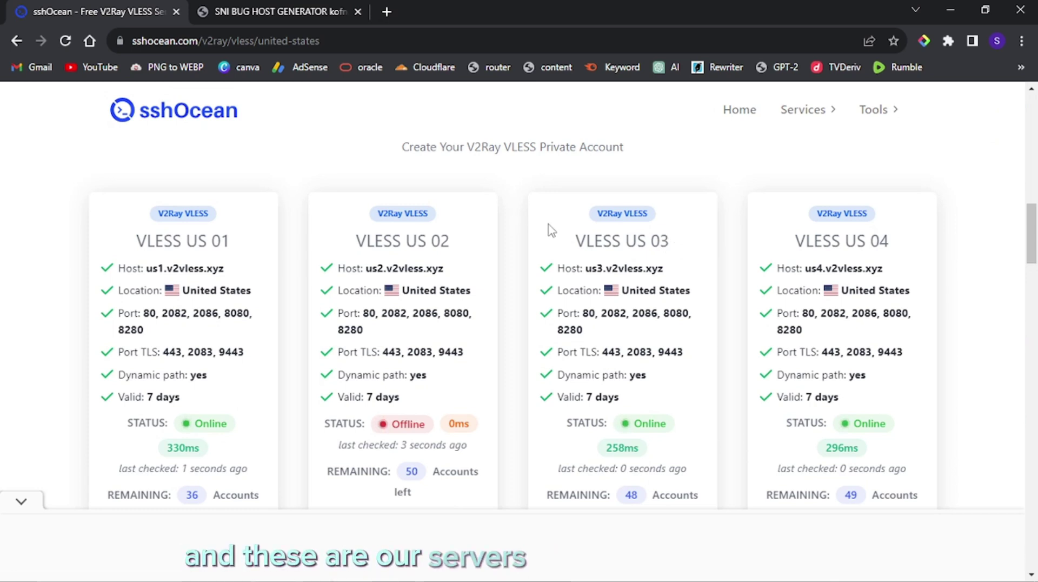
- Check the servers: US 01 online with 36 accounts left, US 02 offline, US 03 available
drag(214, 245, 230, 242)
drag(871, 240, 892, 241)
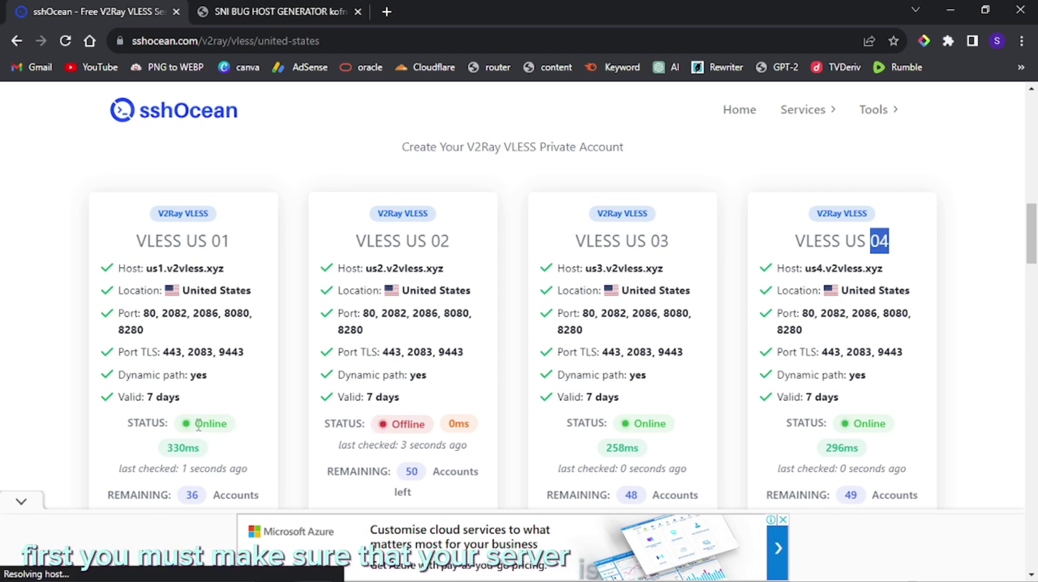
drag(219, 424, 231, 429)
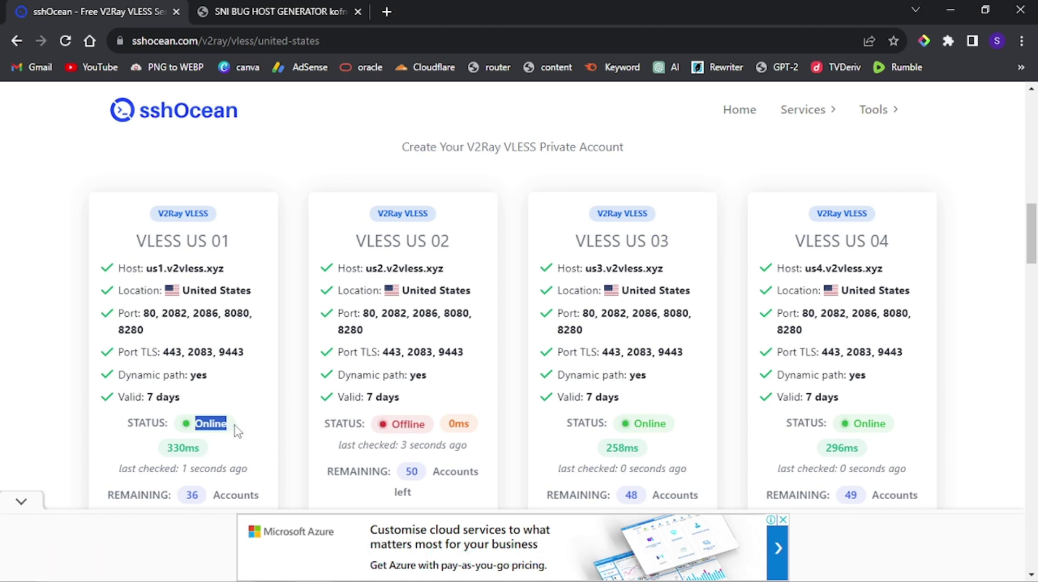
scroll(237, 427, down, 2)
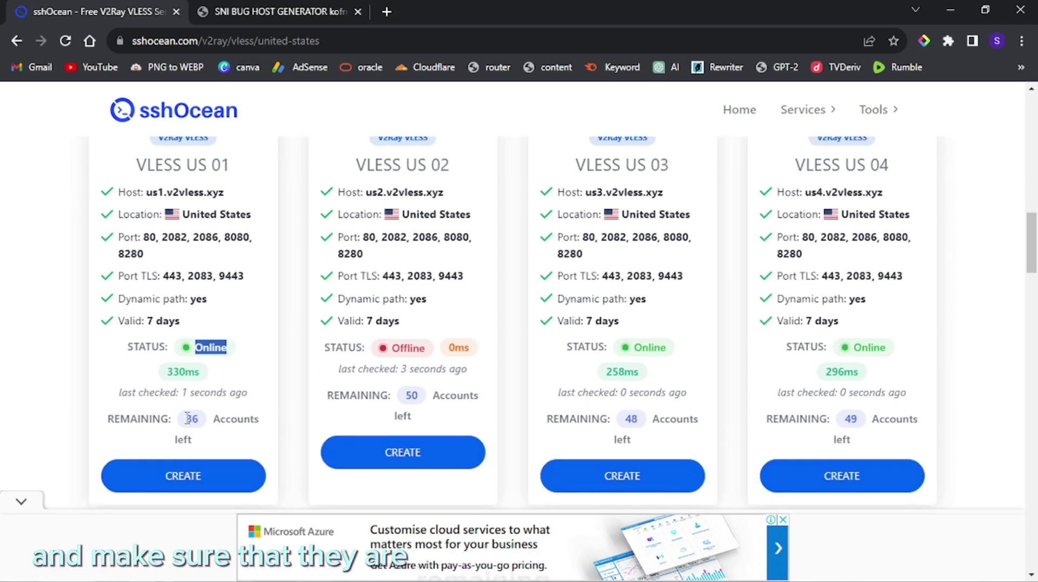
drag(187, 419, 201, 420)
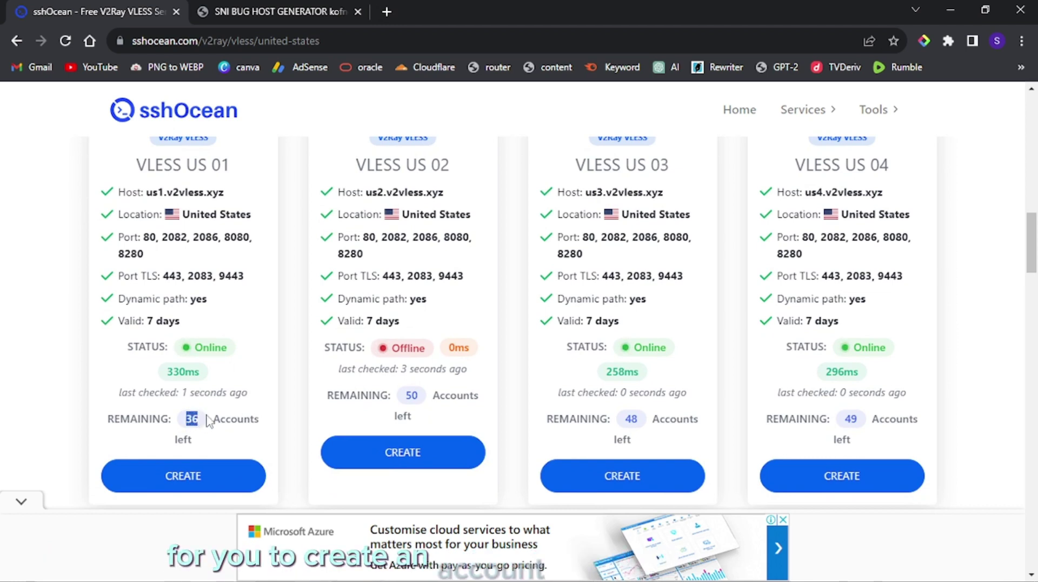
drag(393, 348, 426, 347)
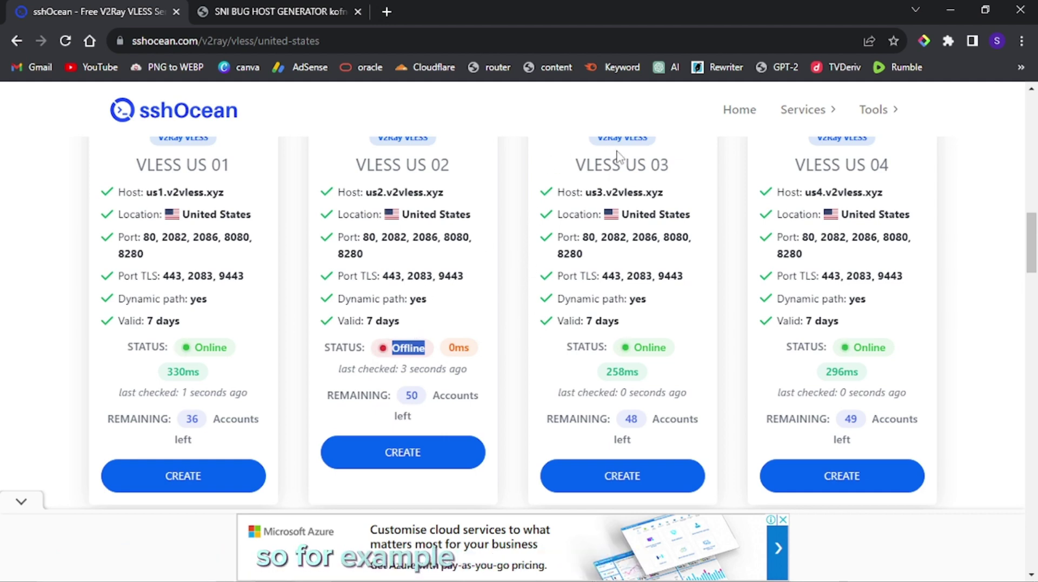
double_click(656, 168)
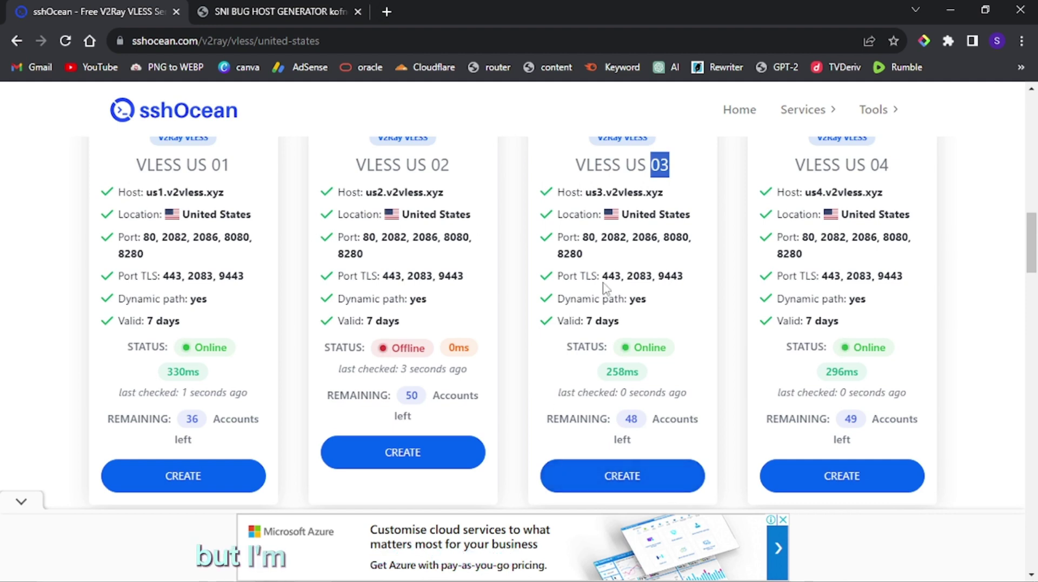
- Open the VLESS US 03 account form and go to the SNI Bug Host Generator page
click(630, 476)
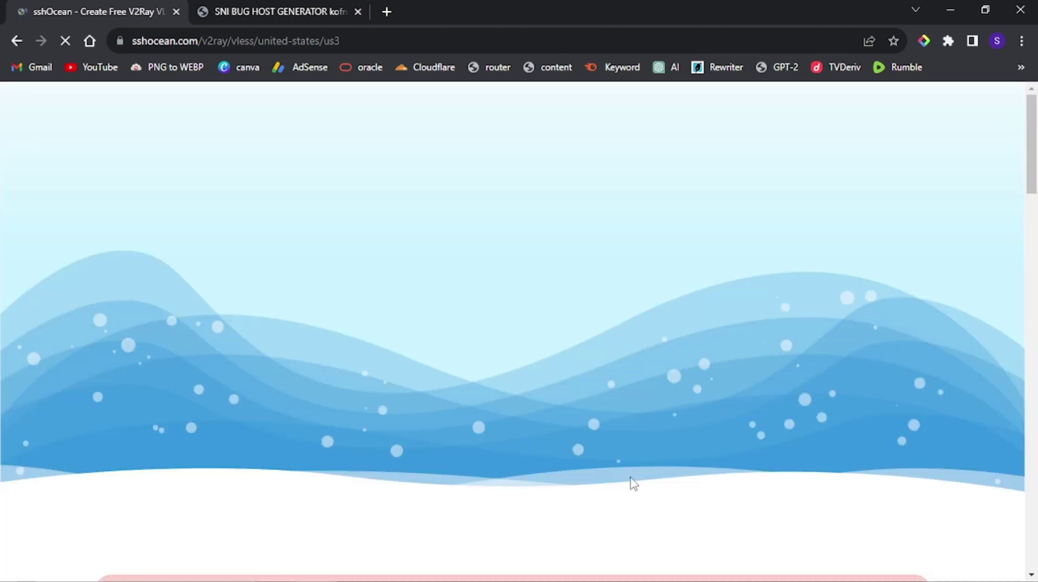
scroll(447, 191, down, 15)
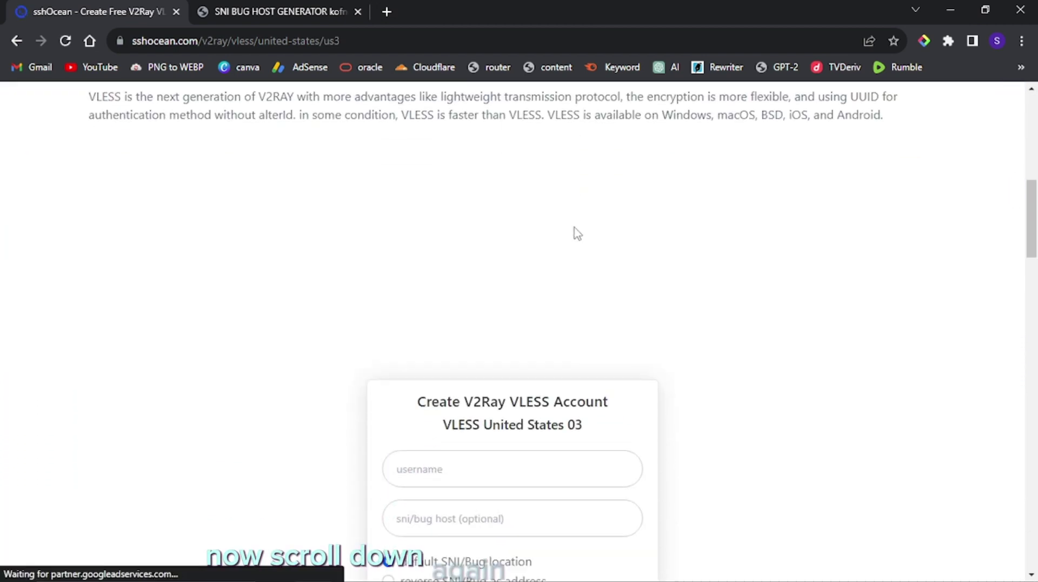
scroll(563, 259, up, 2)
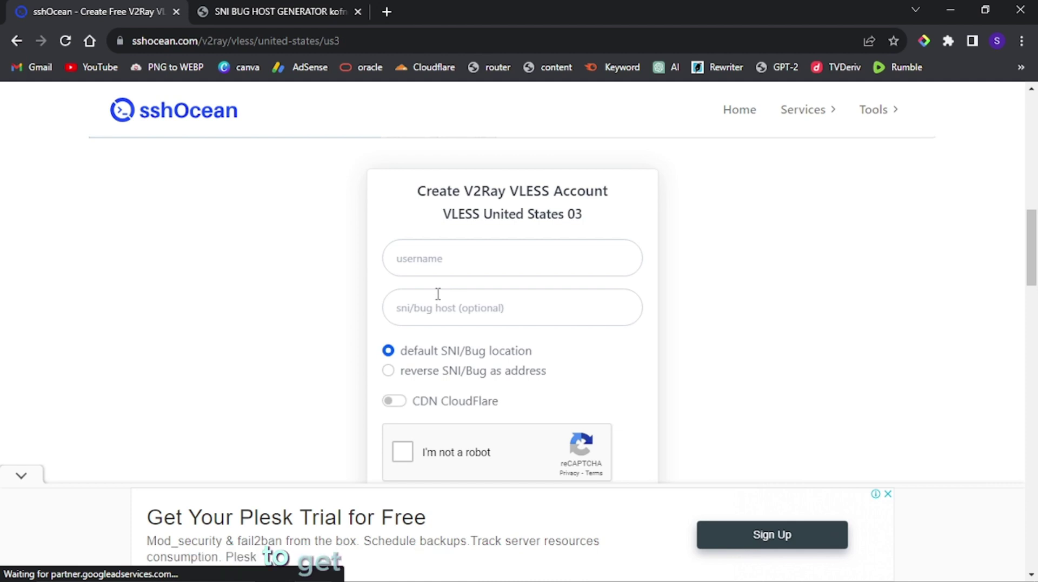
click(259, 8)
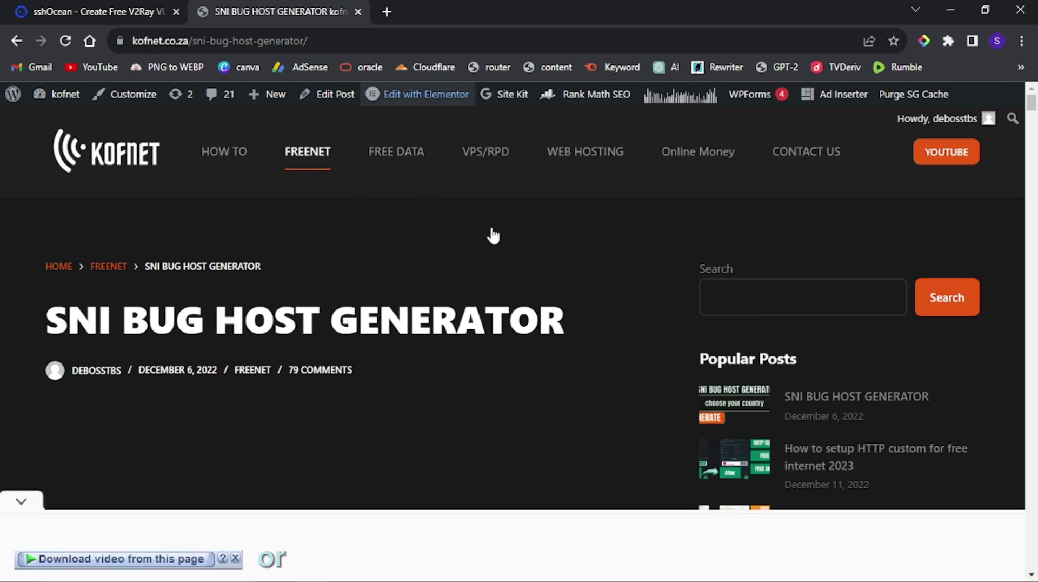
- Search the country list for 'somalia' and move down to South Africa
scroll(467, 284, down, 5)
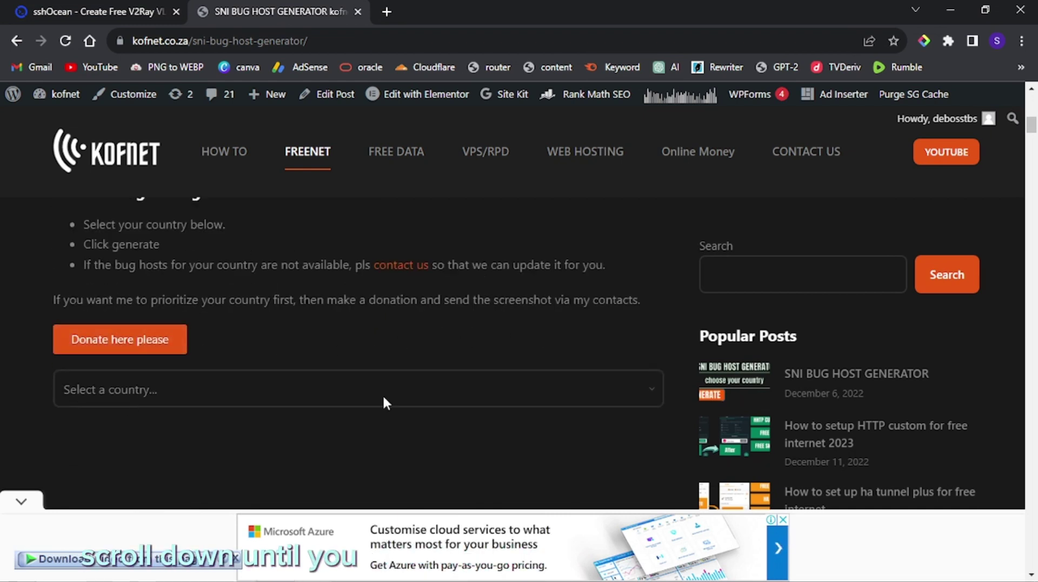
click(107, 394)
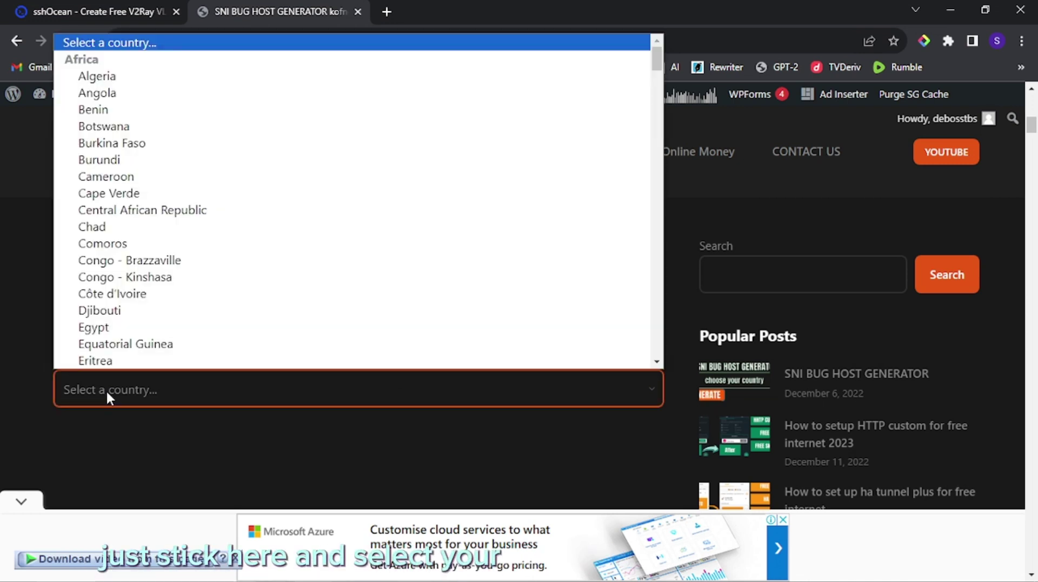
text(somalia)
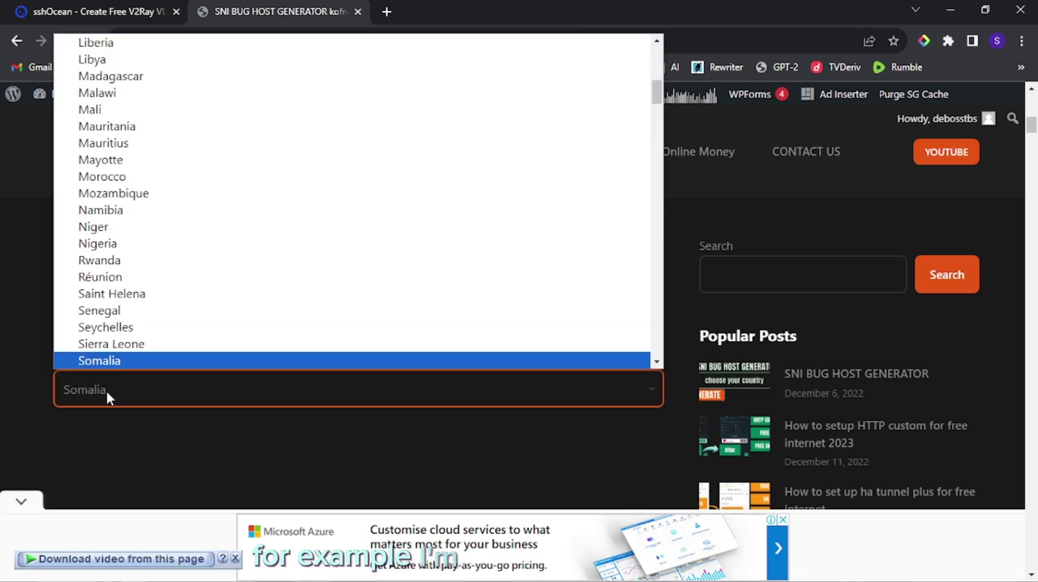
key(Down)
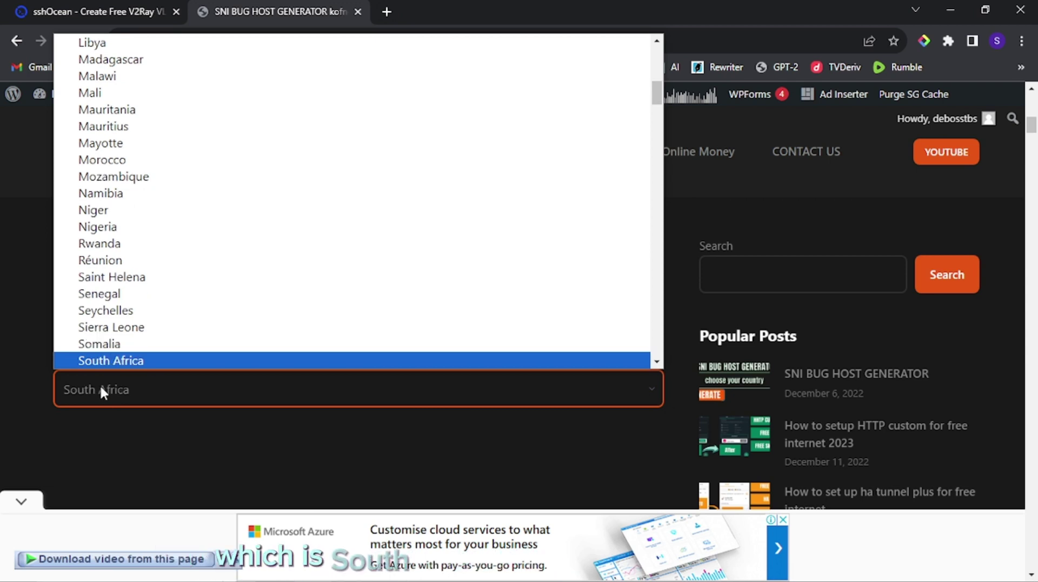
- Confirm South Africa as the country and generate its bug hosts
click(132, 361)
scroll(247, 383, down, 3)
scroll(216, 376, down, 3)
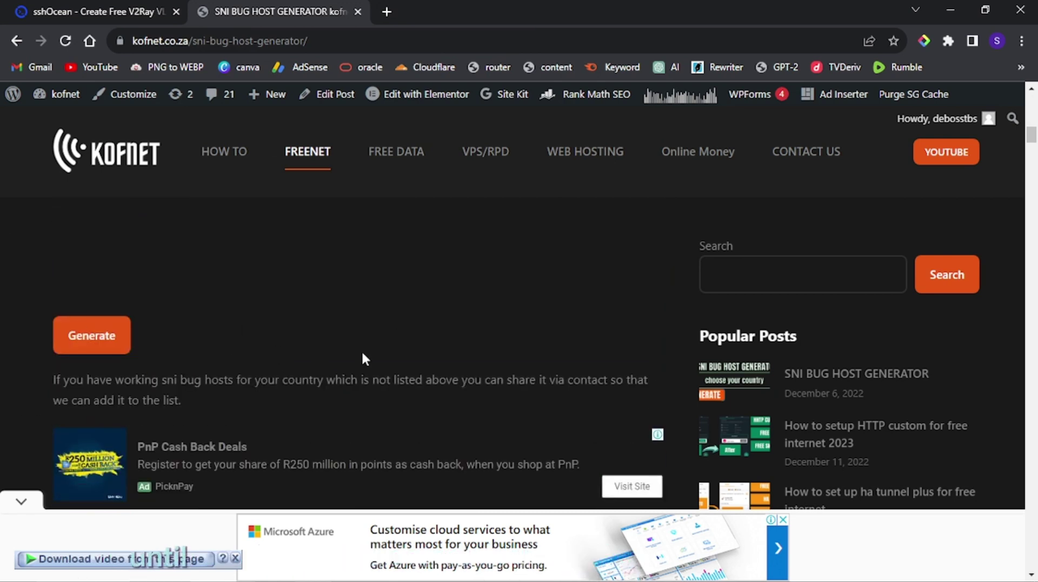
scroll(87, 281, up, 5)
scroll(137, 324, down, 4)
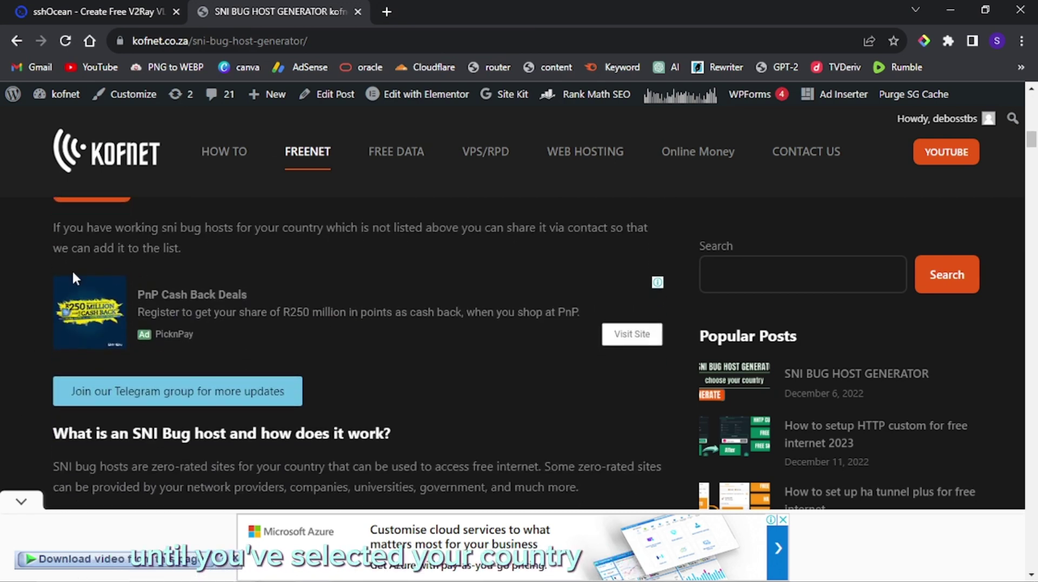
scroll(81, 276, up, 2)
click(97, 262)
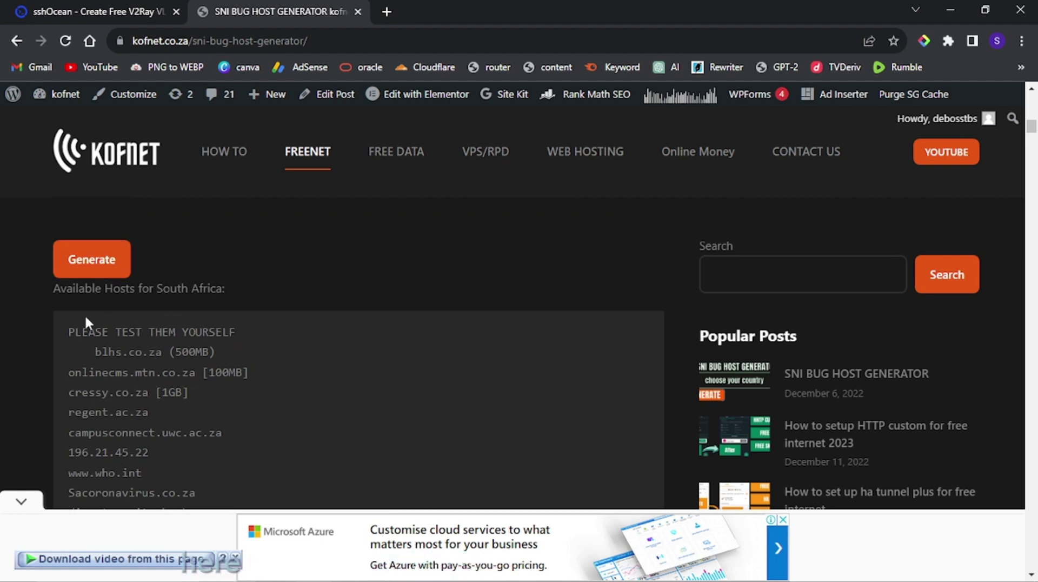
- Copy the host onlinecms.mtn.co.za from the generated South Africa list
scroll(341, 301, down, 1)
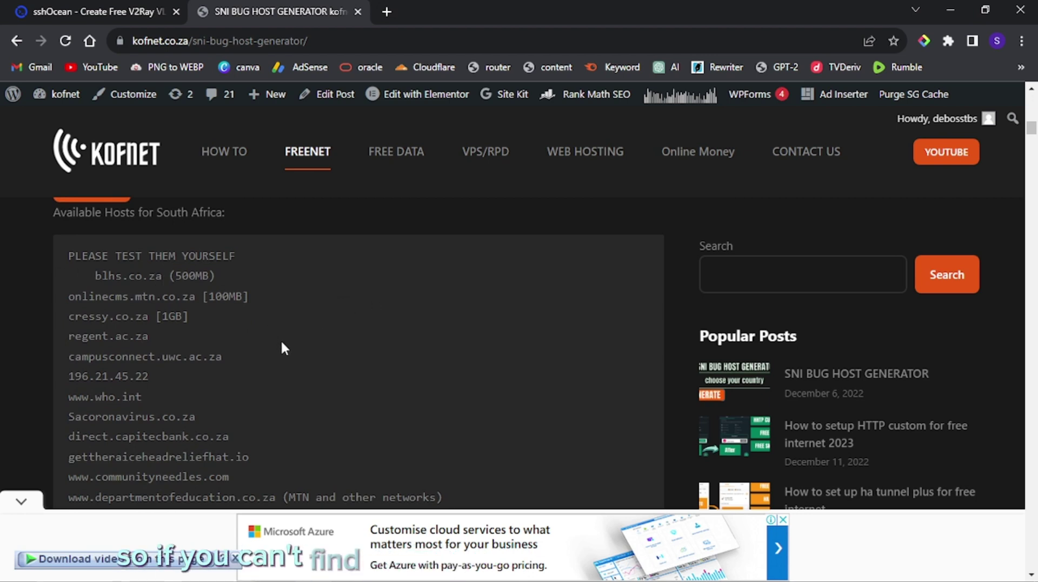
scroll(355, 381, up, 10)
scroll(355, 383, down, 4)
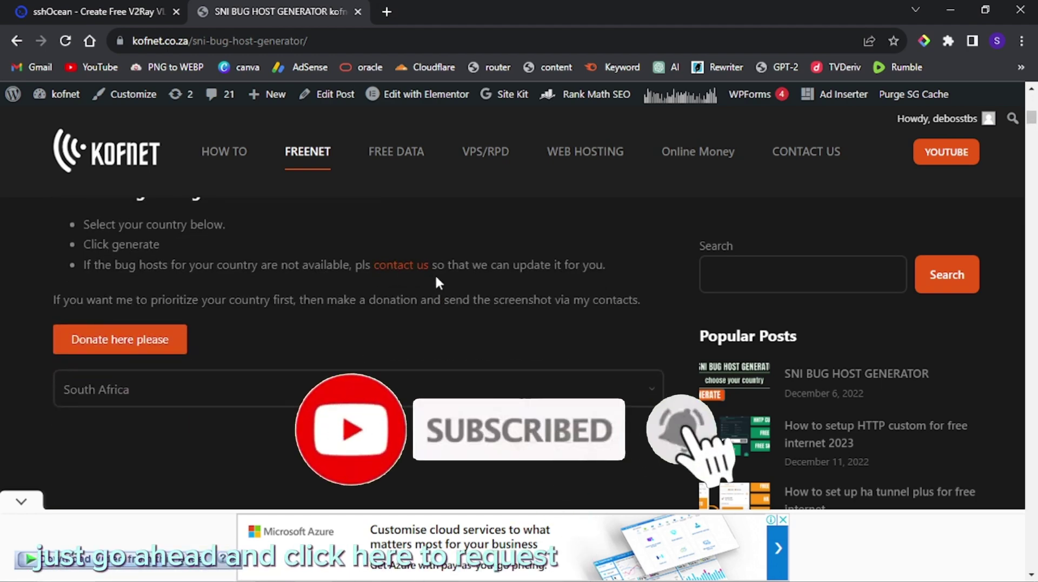
scroll(1, 374, down, 7)
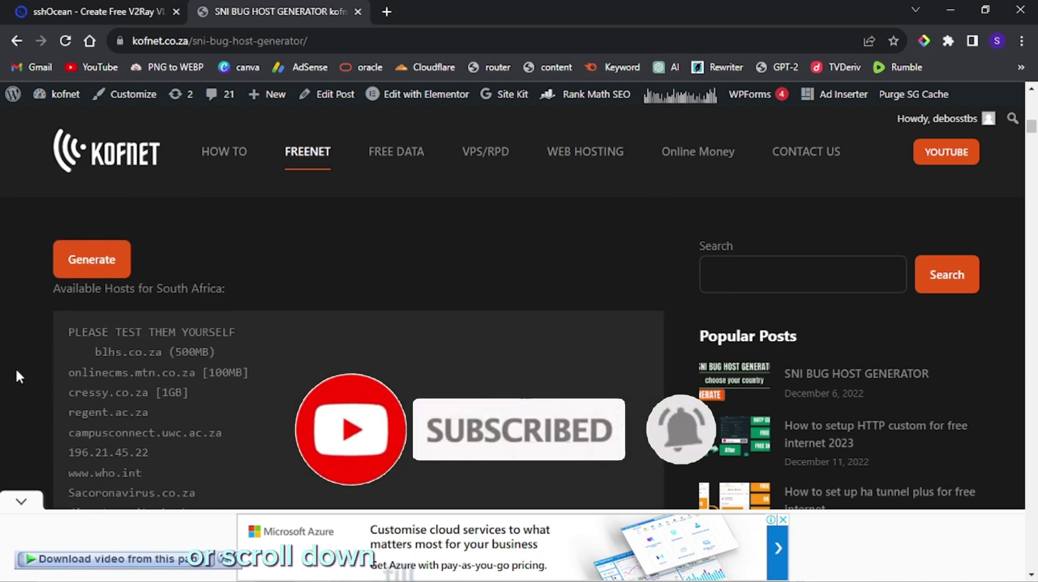
scroll(16, 375, down, 5)
scroll(16, 375, up, 4)
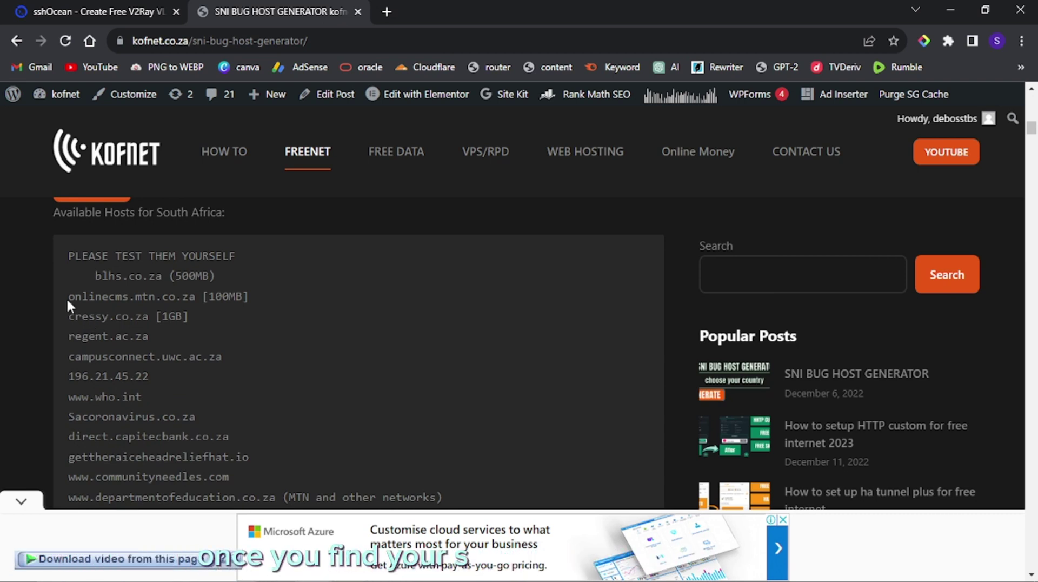
drag(70, 295, 195, 290)
right_click(186, 298)
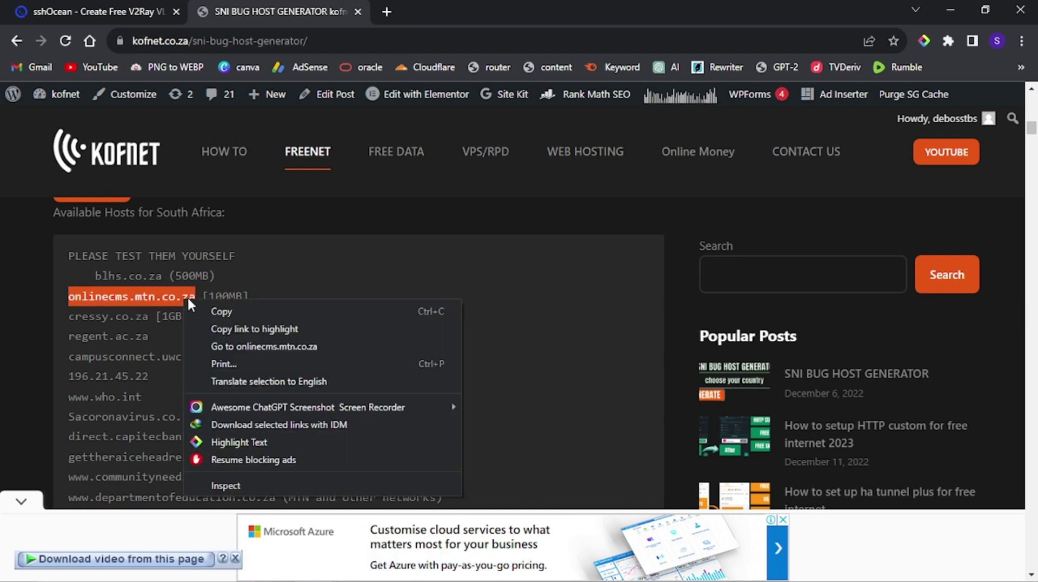
click(229, 310)
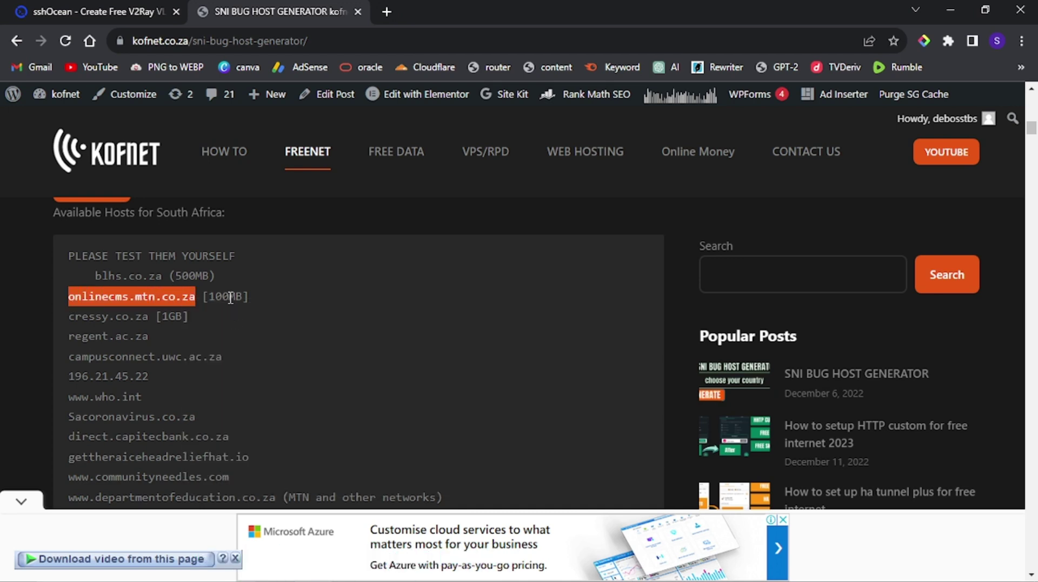
- Back on the sshOcean form, fill in the username from a saved entry
click(89, 8)
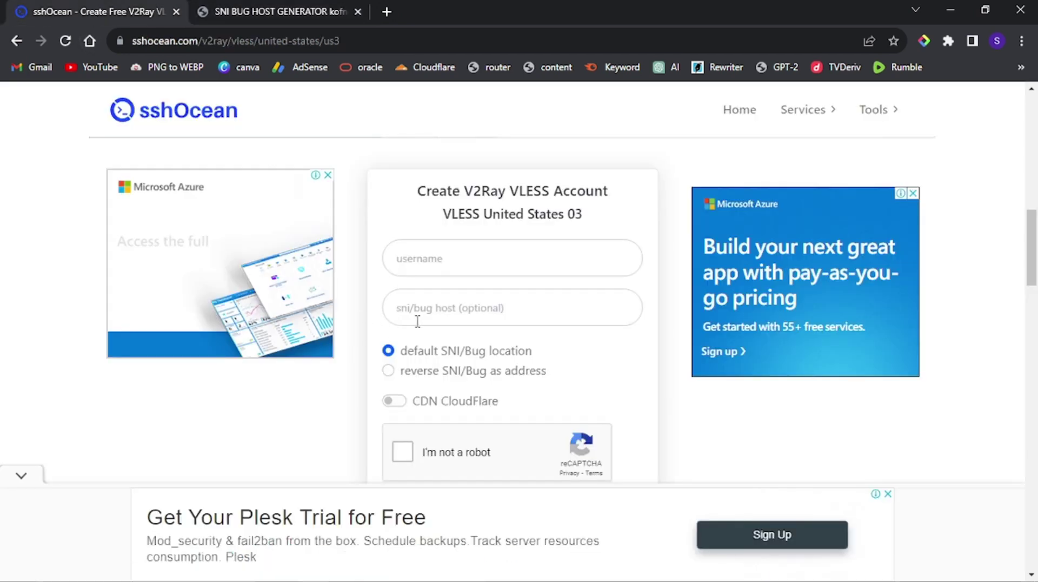
click(433, 258)
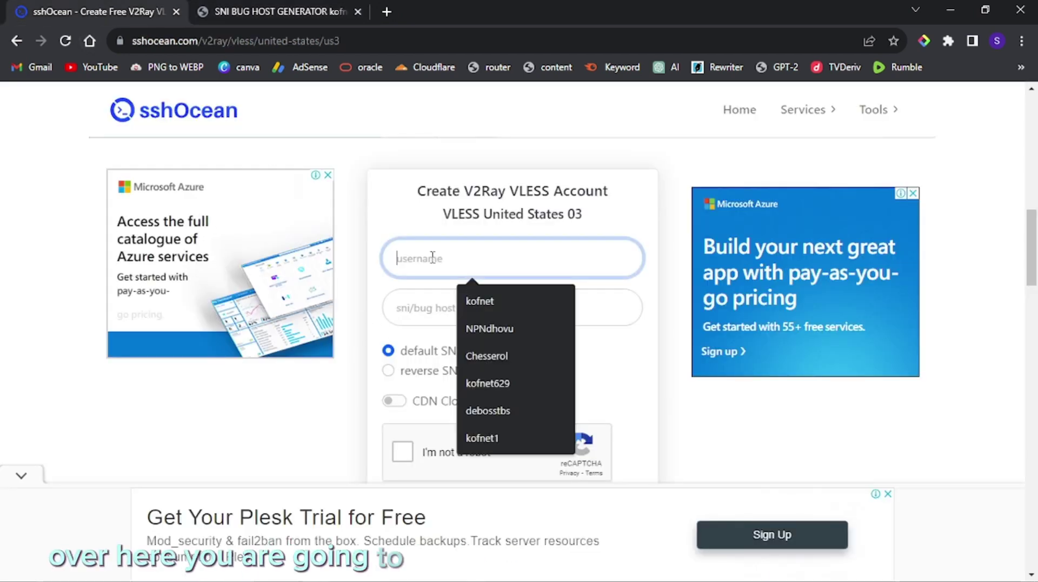
click(427, 306)
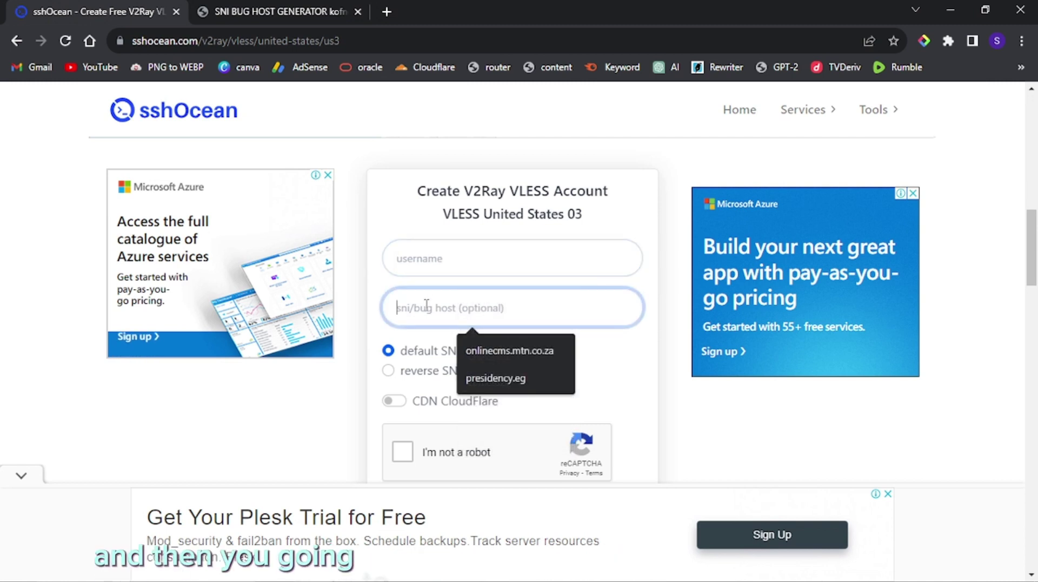
click(442, 262)
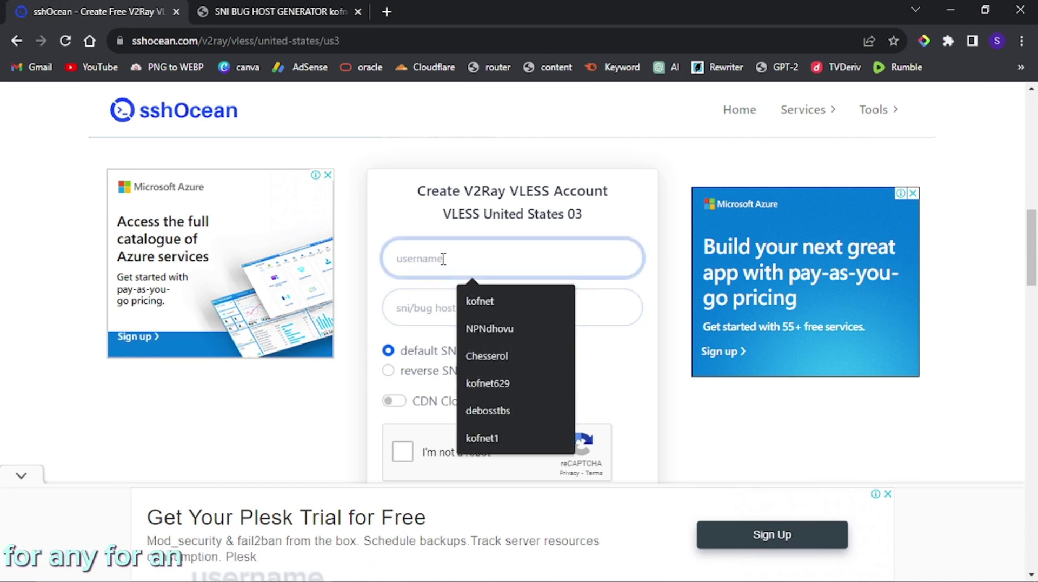
click(513, 406)
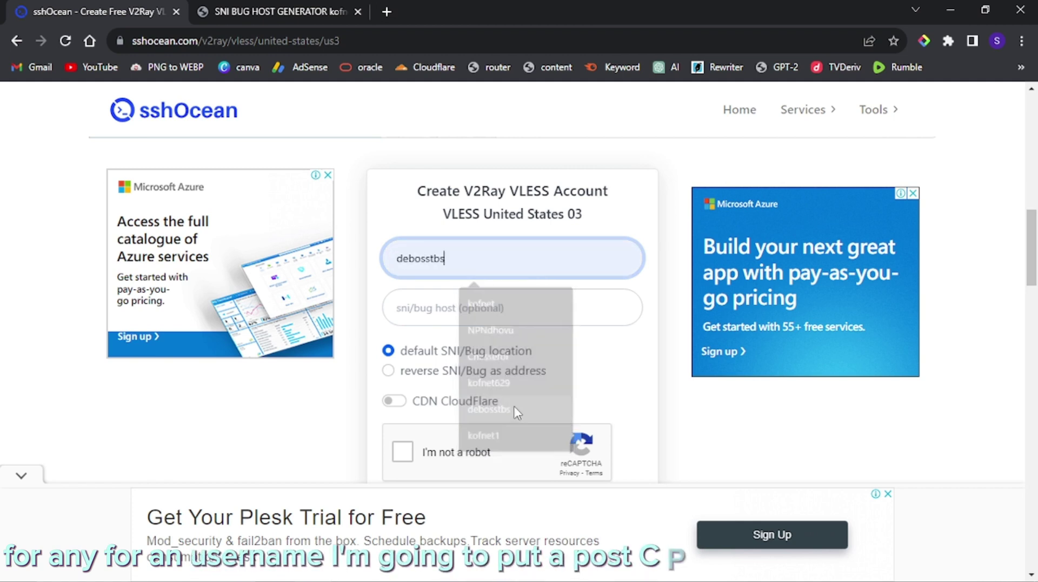
- Paste onlinecms.mtn.co.za as SNI, choose reverse SNI/Bug as address, and pass the reCAPTCHA
click(452, 312)
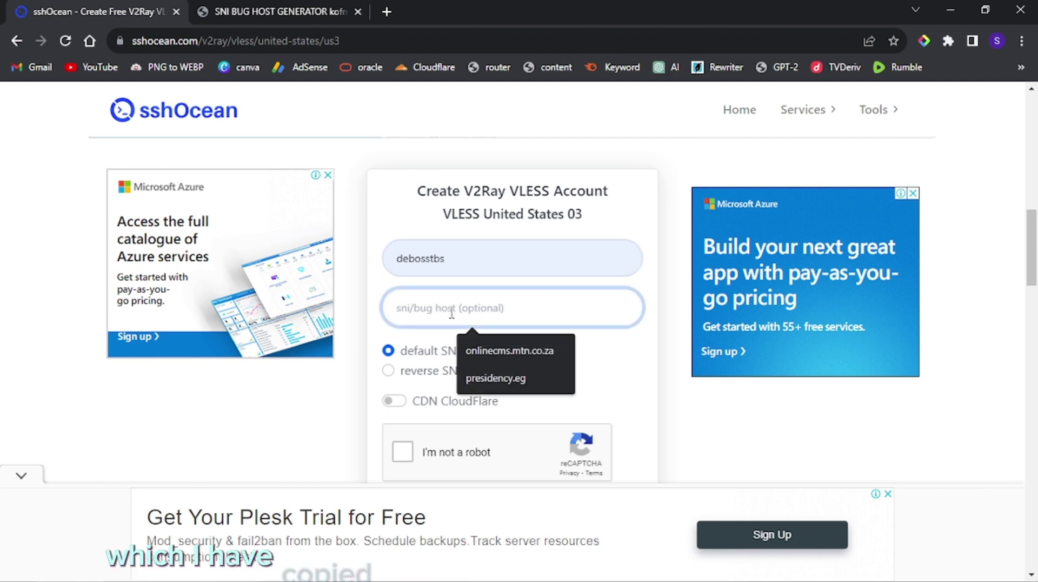
right_click(451, 312)
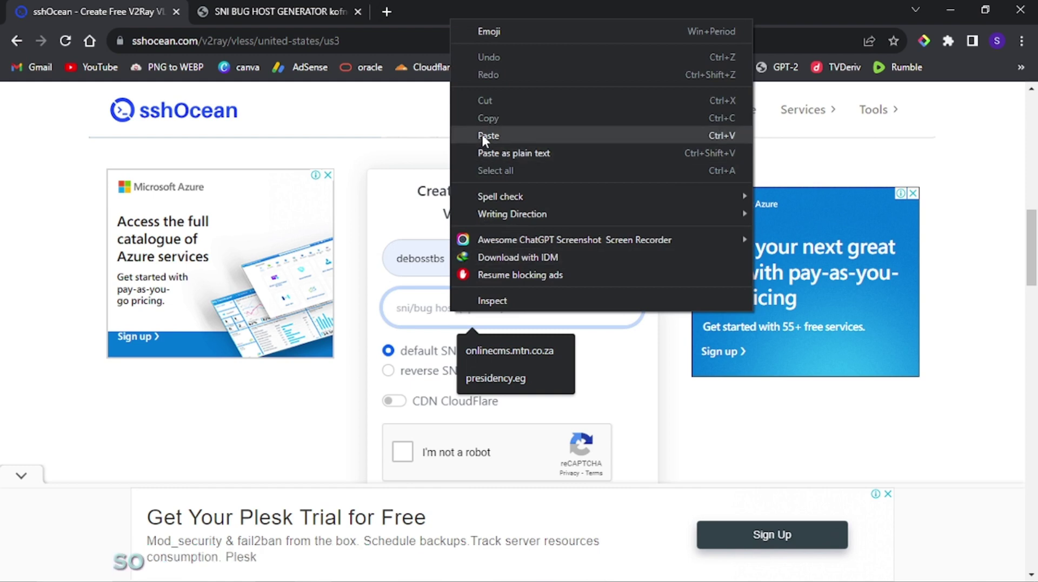
click(482, 135)
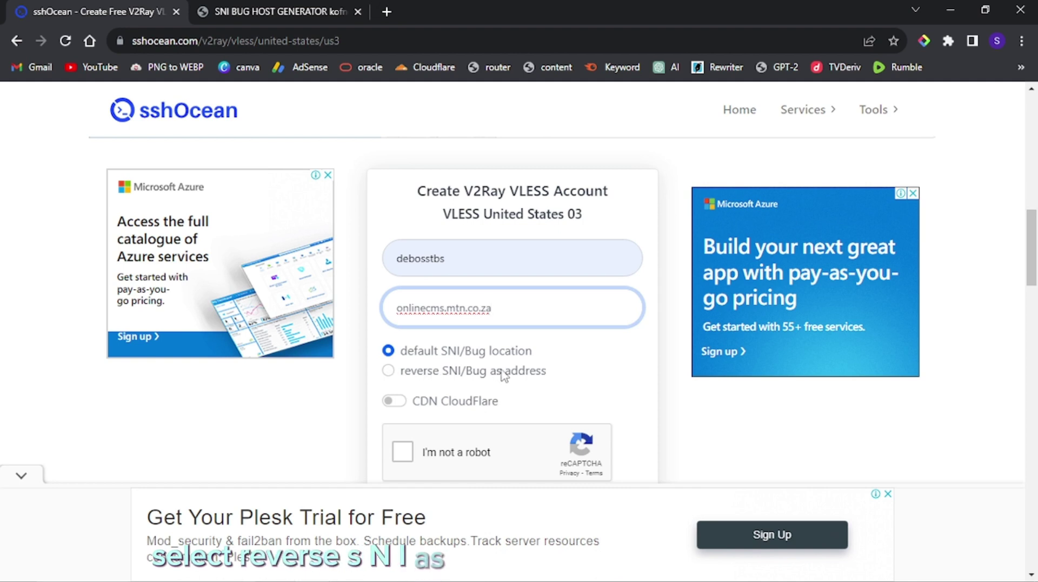
click(388, 371)
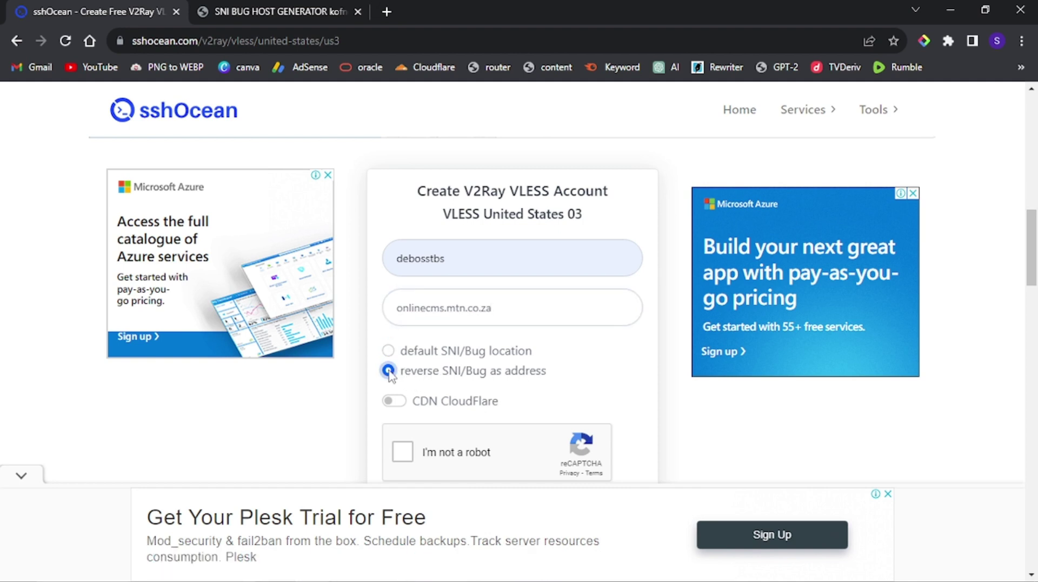
click(403, 451)
scroll(649, 401, down, 3)
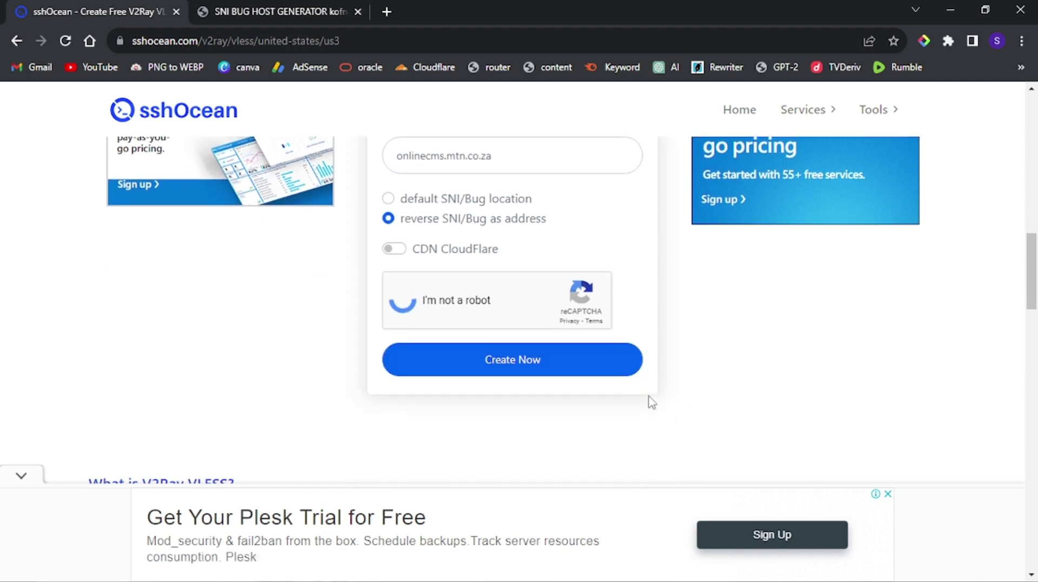
- Create the account and review its details: us3.v2vless.xyz, expiring 8 Sep 2023, TLS ports 443/2083/9443
click(496, 371)
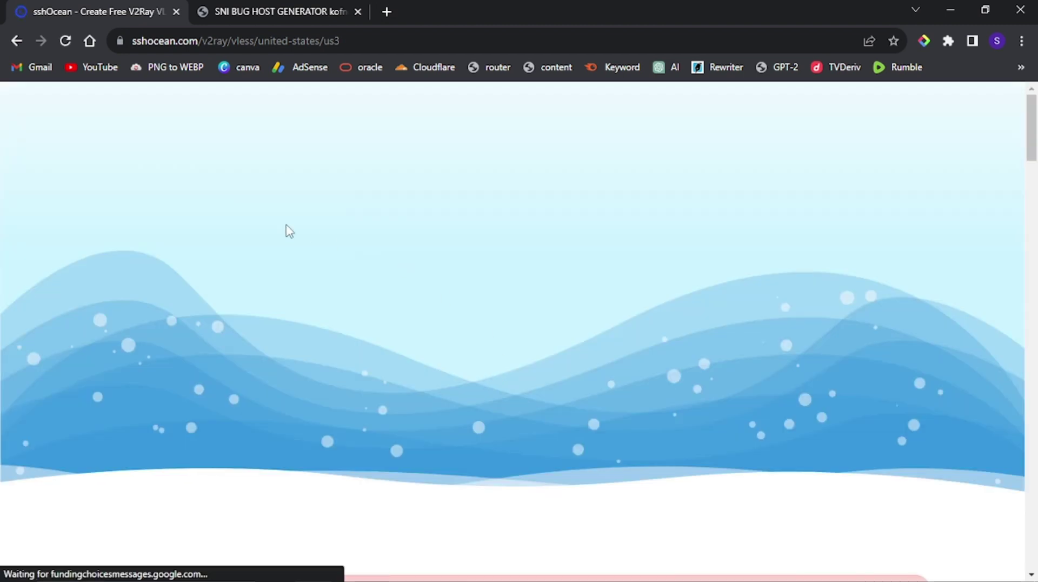
scroll(278, 204, down, 3)
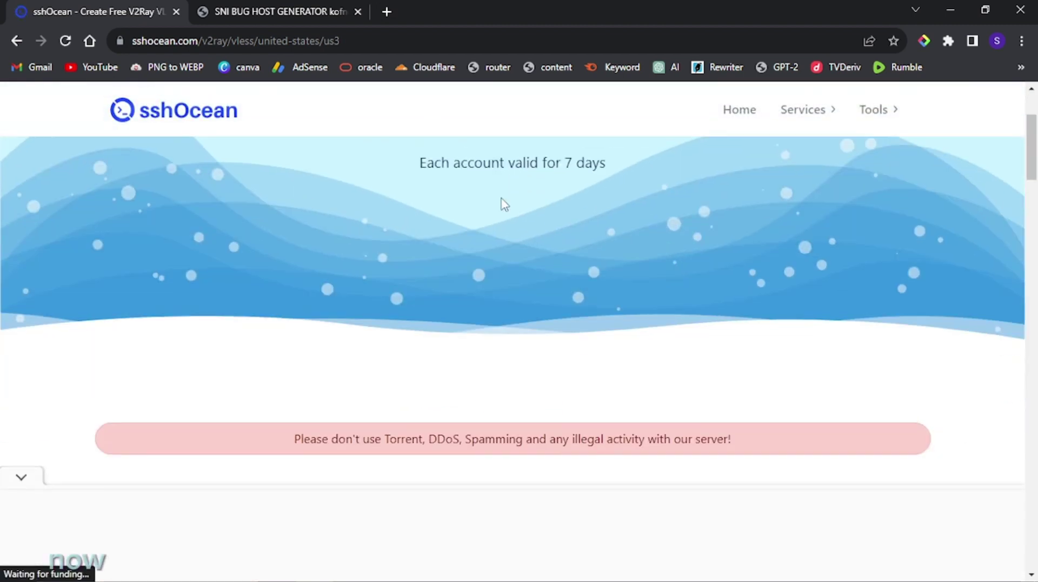
scroll(542, 224, down, 7)
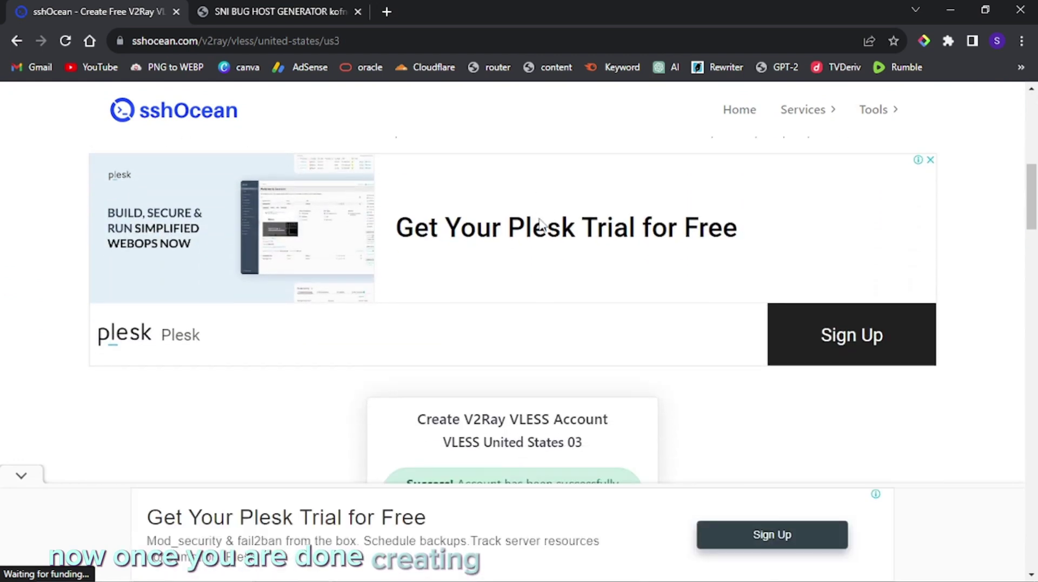
scroll(562, 237, down, 5)
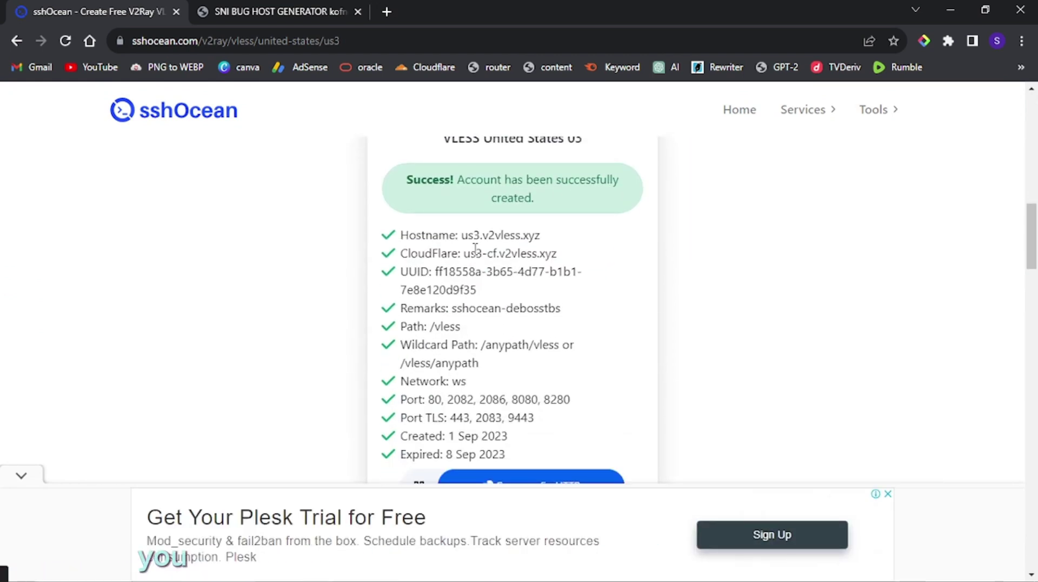
scroll(722, 204, down, 4)
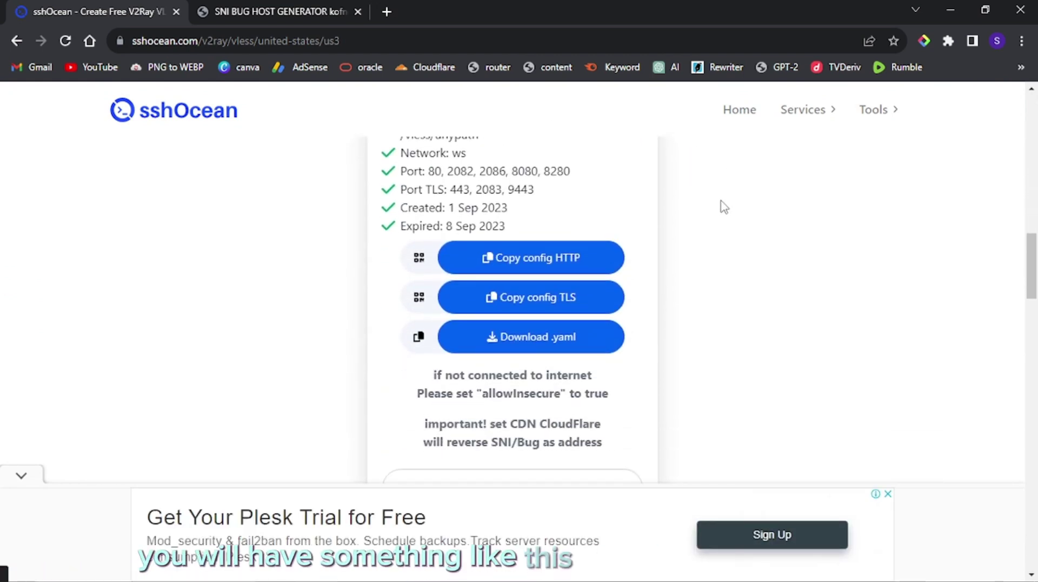
scroll(724, 207, up, 3)
scroll(724, 206, up, 3)
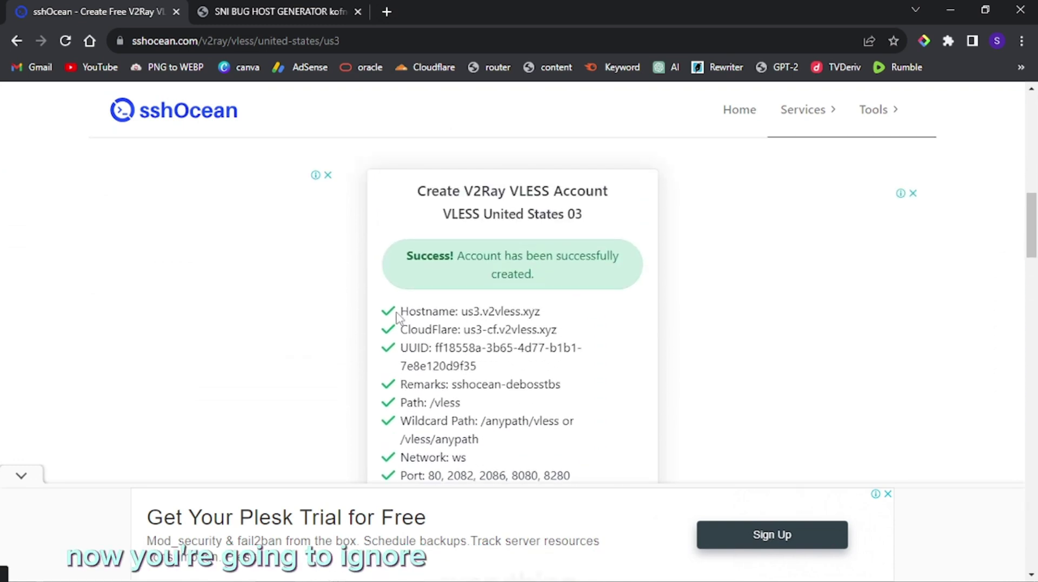
drag(399, 311, 546, 494)
scroll(586, 306, down, 5)
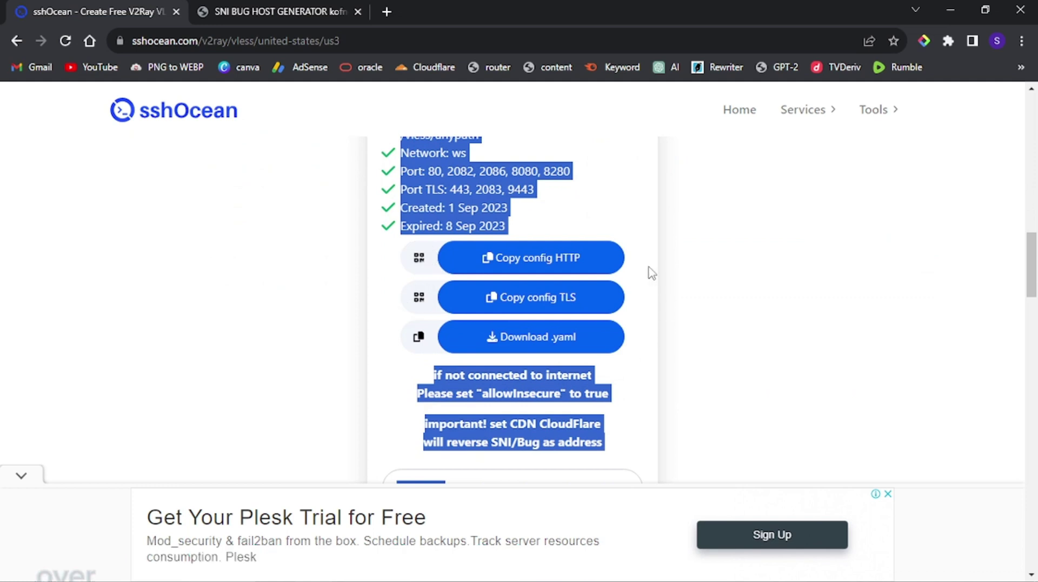
click(665, 314)
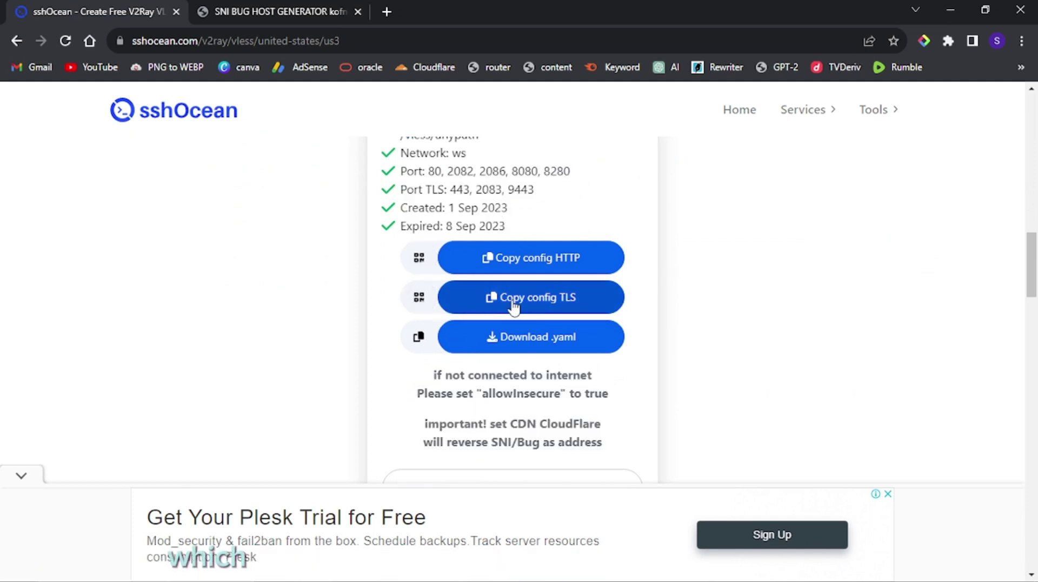
- Copy the TLS config and launch HTTP Custom on the phone
click(541, 304)
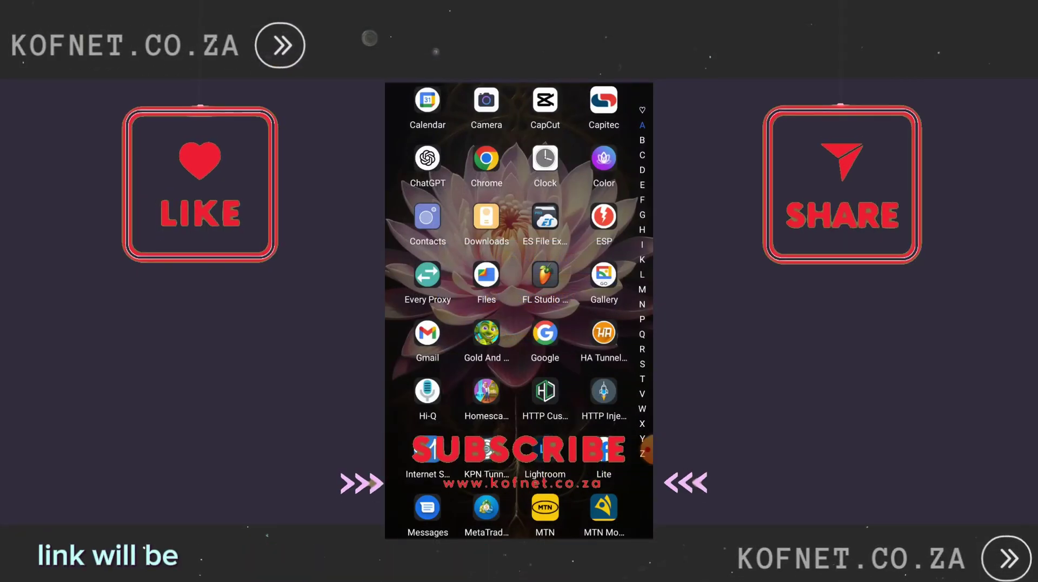
click(545, 391)
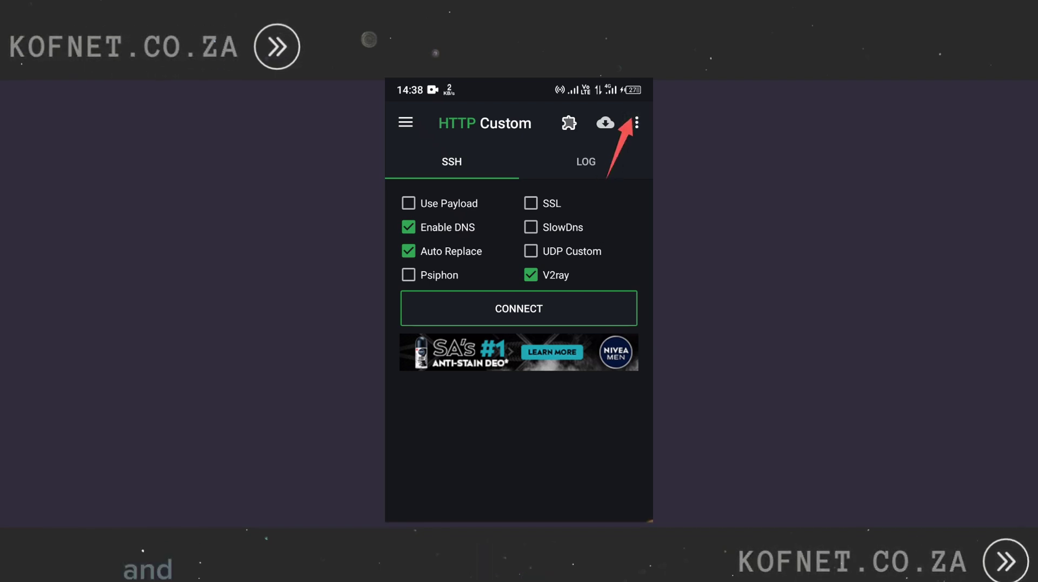
- Reset HTTP Custom's configuration with Clear/Reset Config and tick V2ray again
click(636, 122)
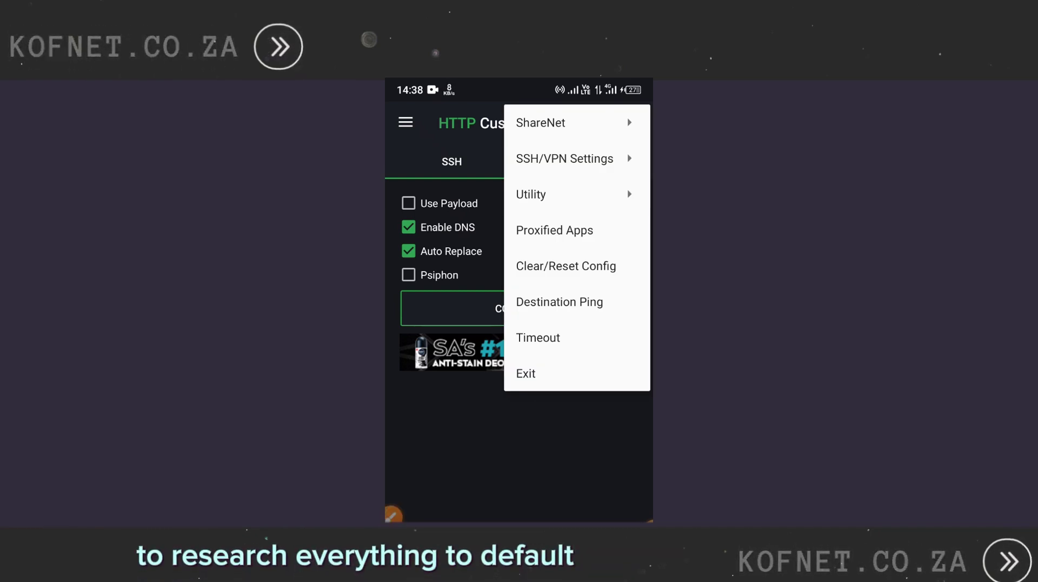
click(602, 269)
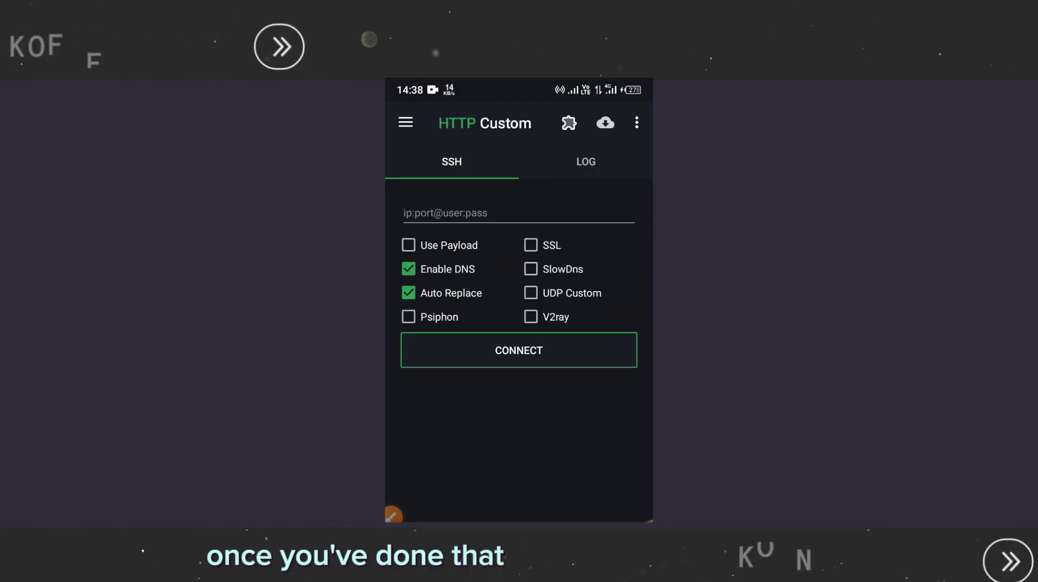
click(531, 317)
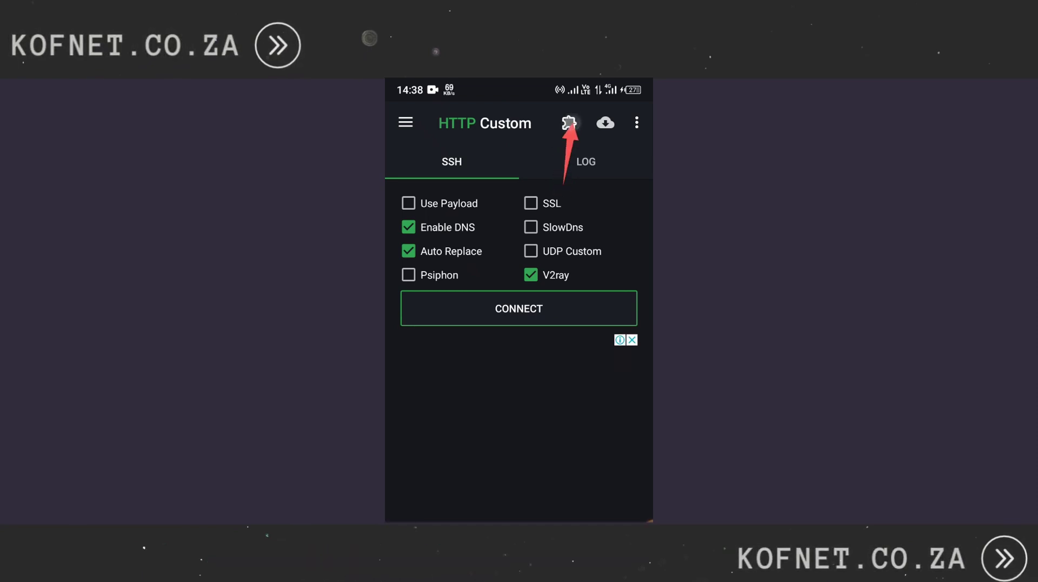
- Paste the VLESS TLS config for onlinecms.mtn.co.za, port 443, into HTTP Custom's V2ray Settings
click(558, 120)
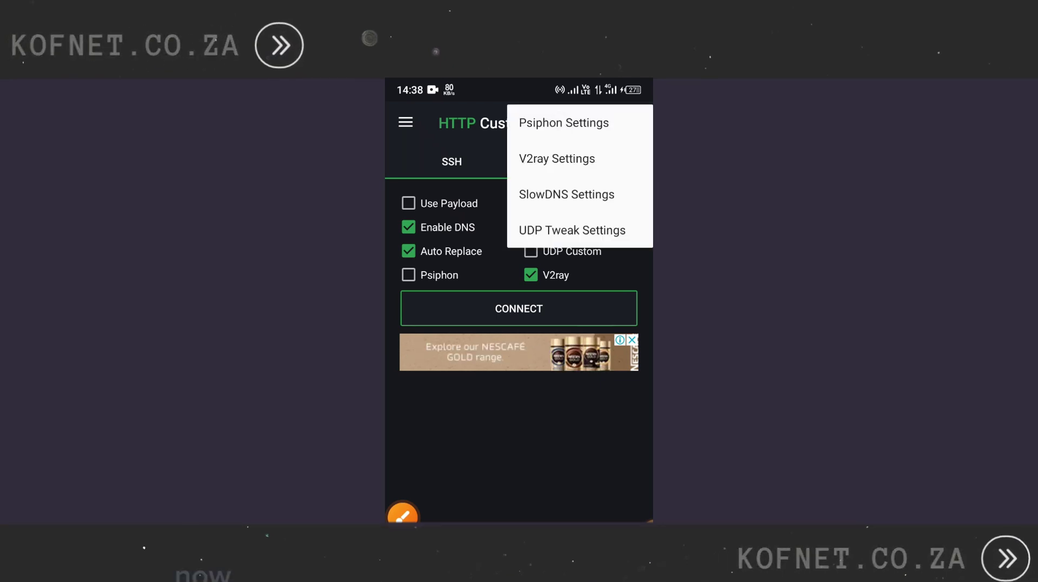
click(583, 159)
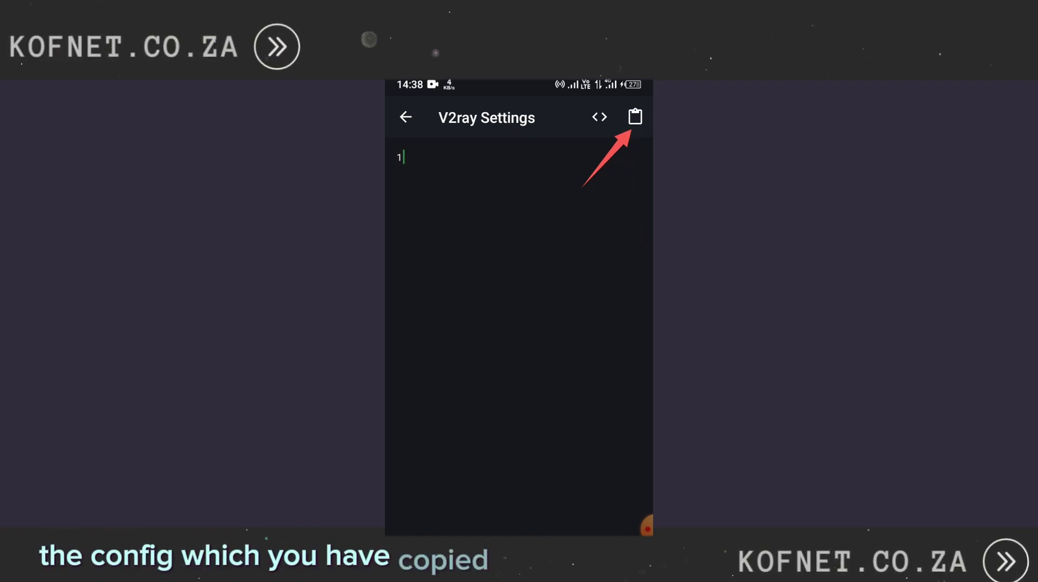
click(635, 116)
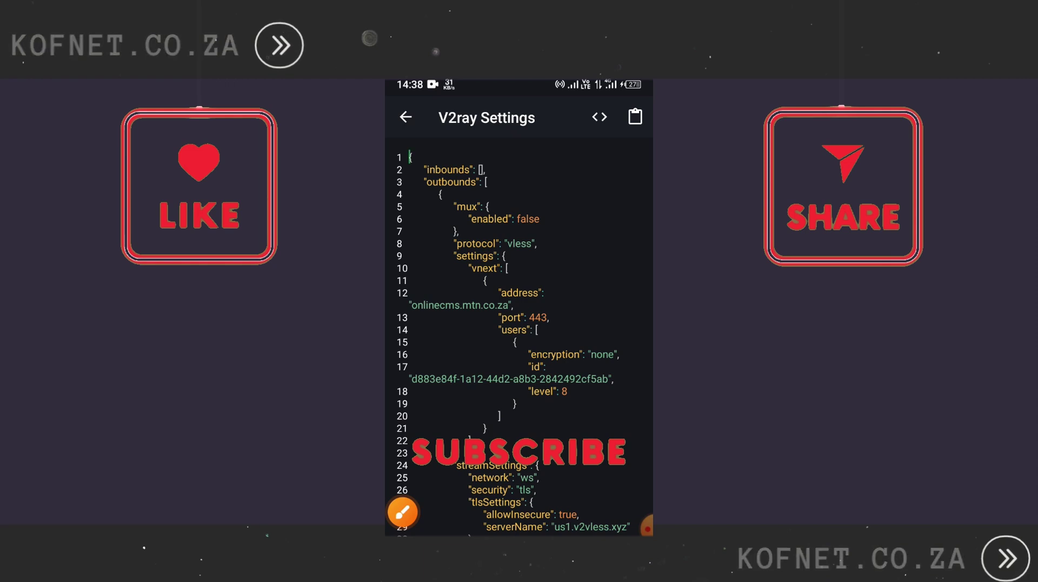
drag(573, 459, 572, 311)
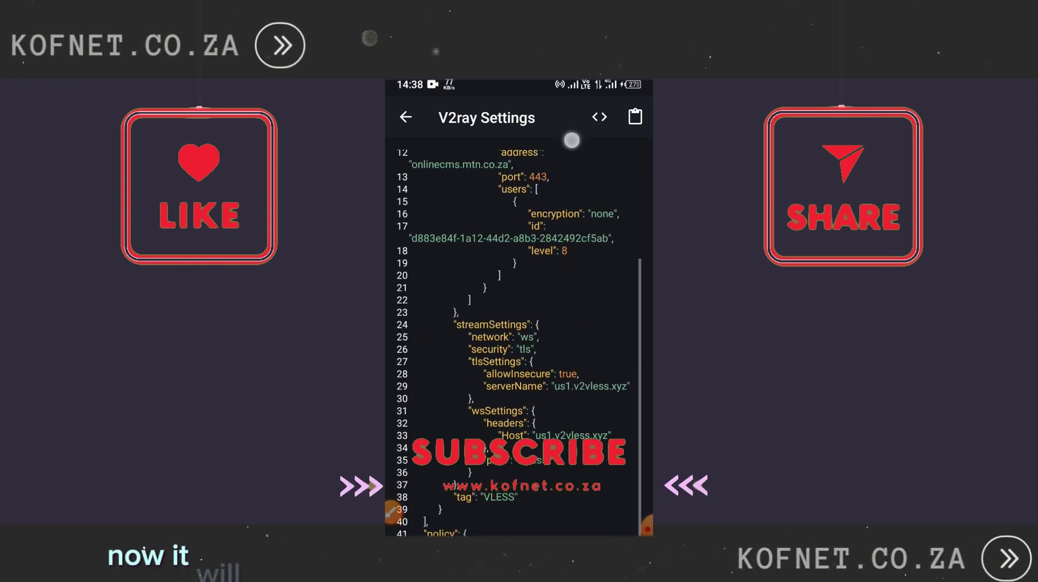
drag(568, 139, 568, 331)
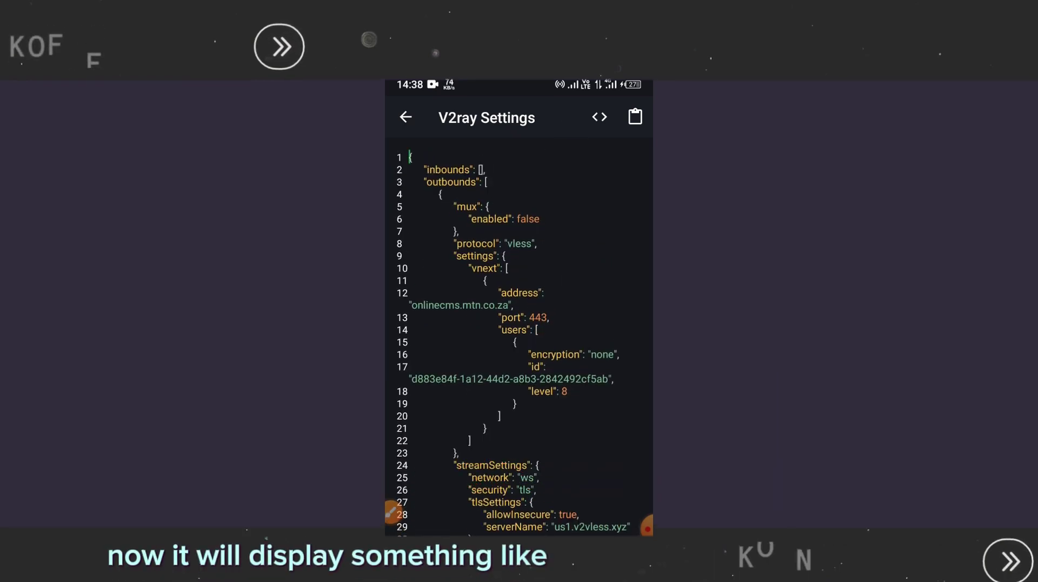
click(406, 117)
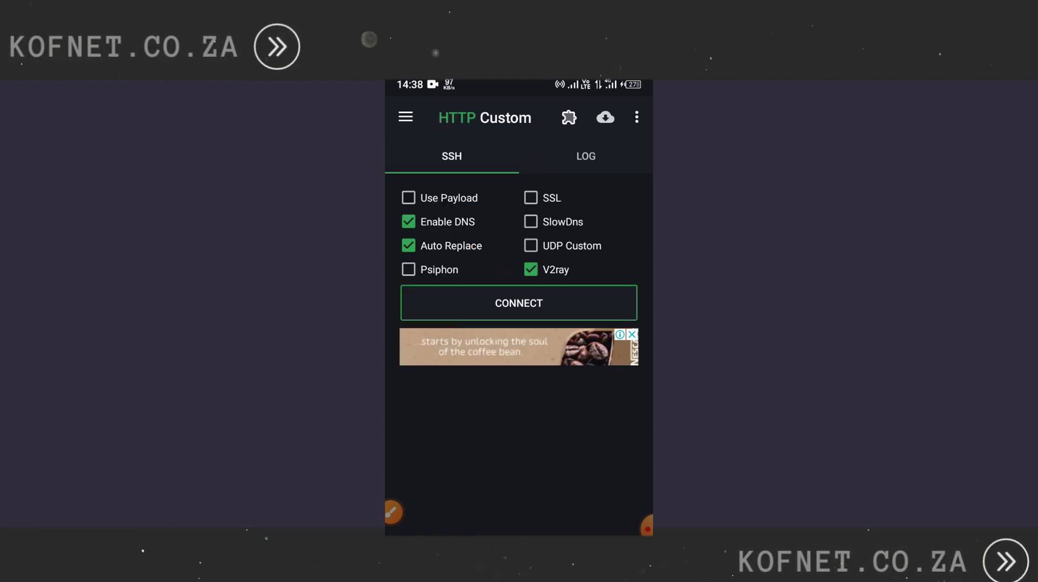
- Start the V2ray tunnel connection and dismiss the full-screen advertisement
click(577, 303)
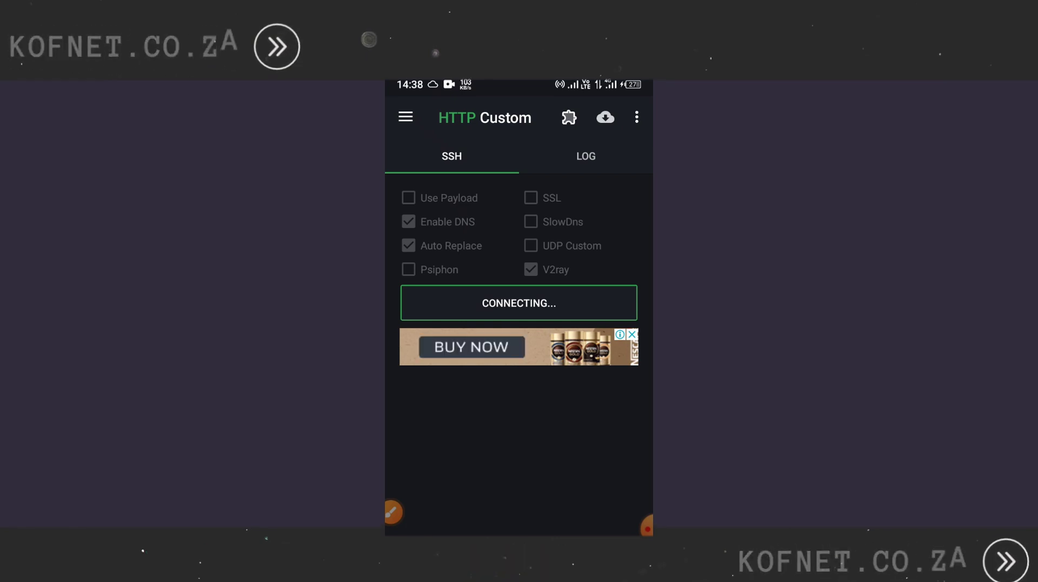
click(585, 156)
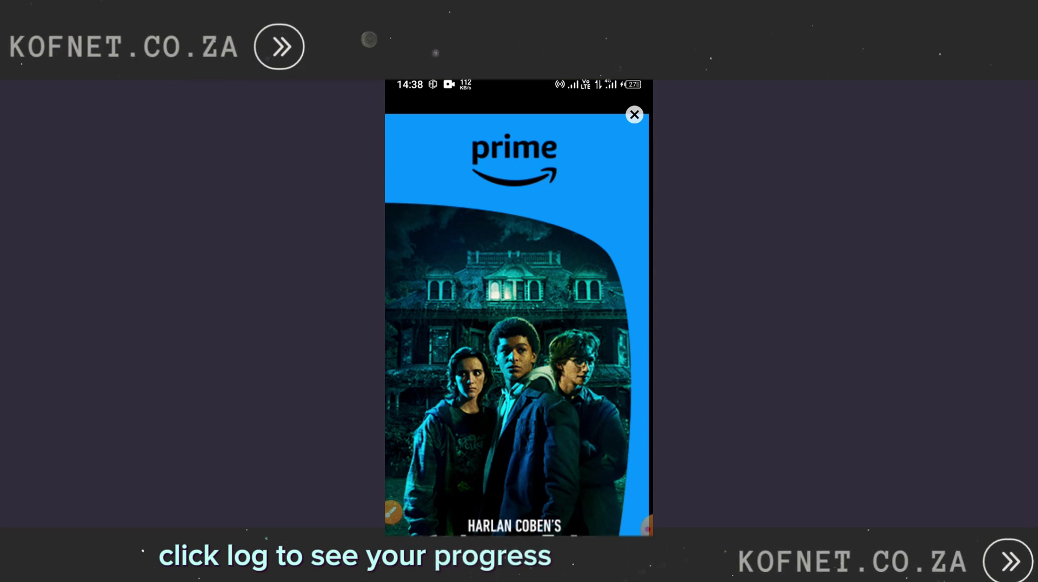
click(634, 115)
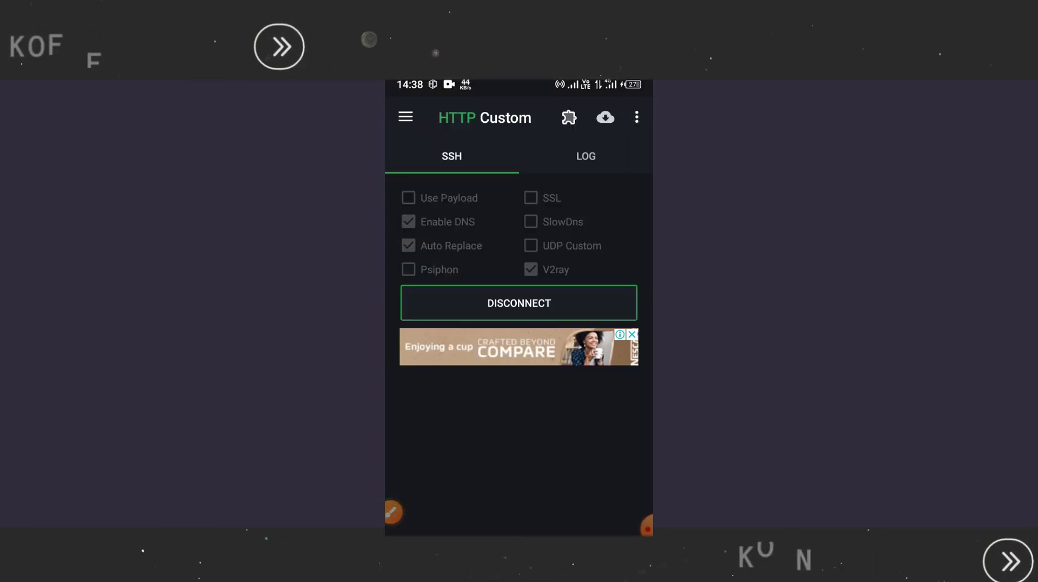
- Check the LOG confirms the server was reached, then return to the SSH screen
click(590, 156)
click(561, 472)
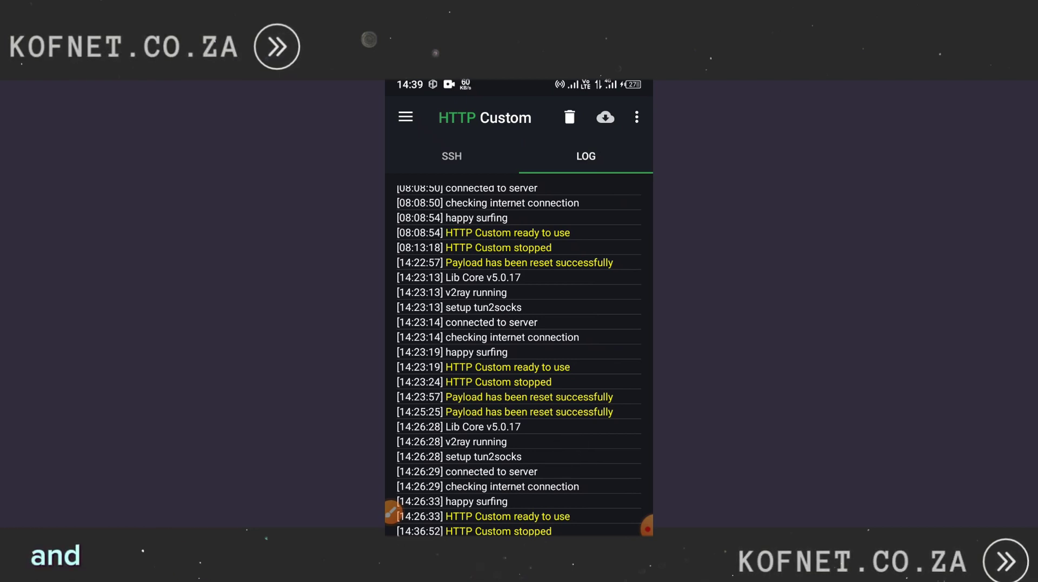
click(453, 157)
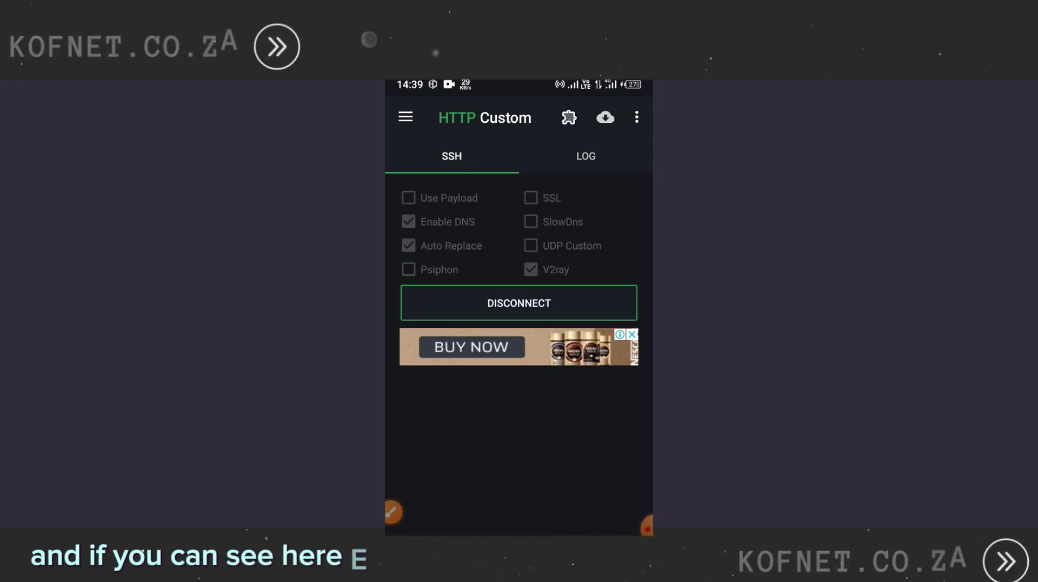